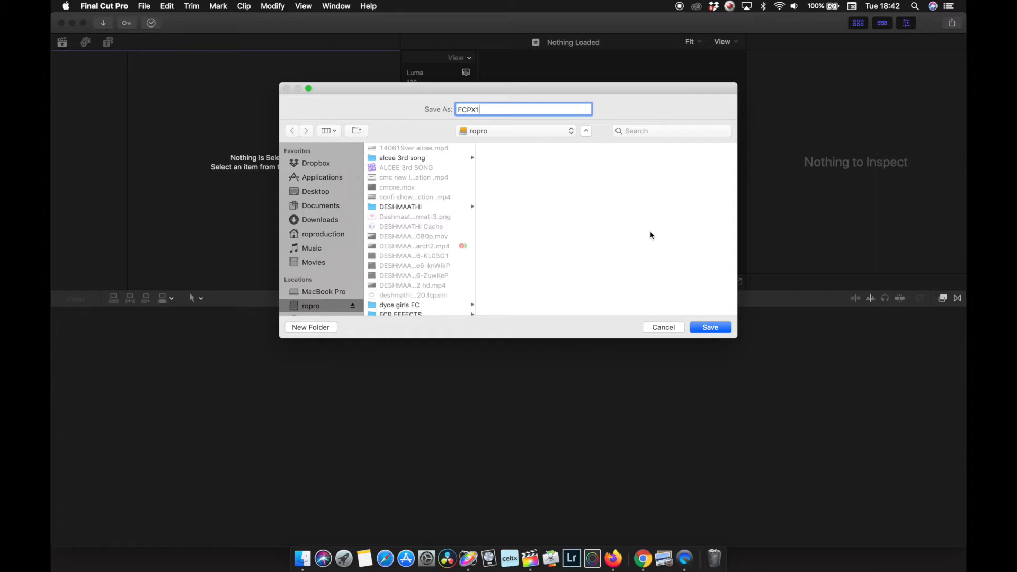
Step: Name the new library FCPX ONE and save it on the ropro drive
left_click(713, 328)
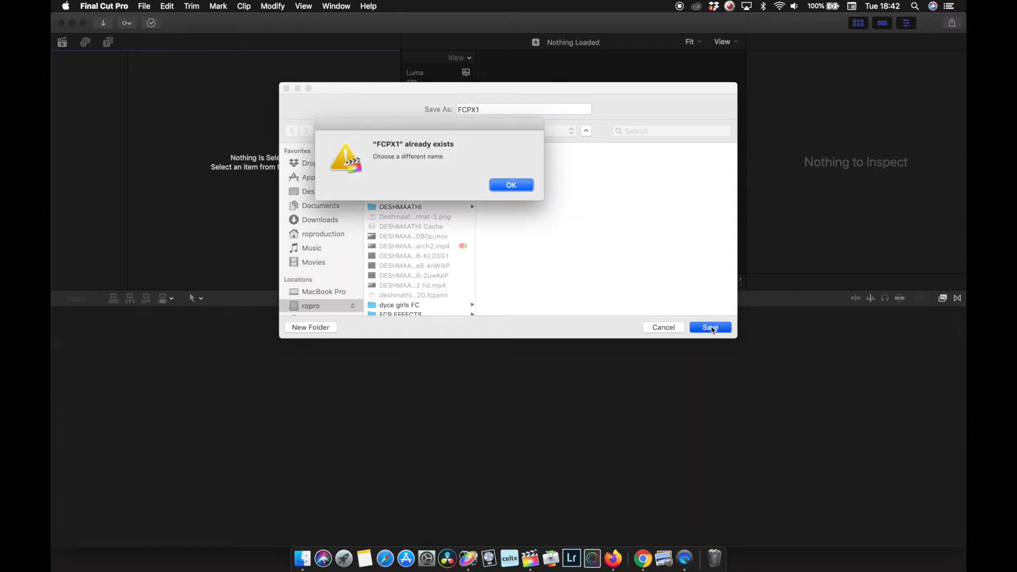
left_click(507, 187)
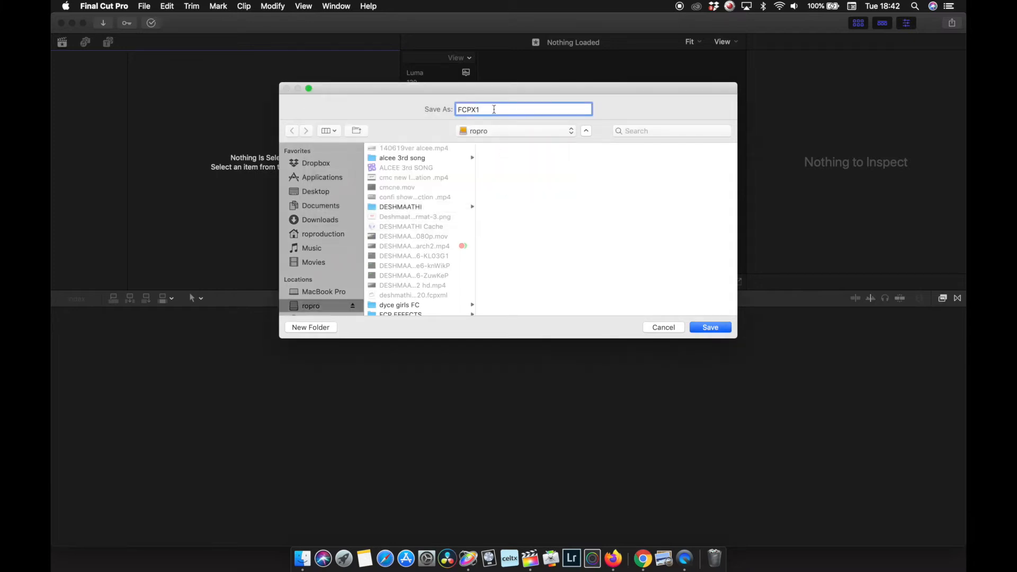
key("BackSpace")
type("OB")
key("BackSpace")
key("BackSpace")
type("ONE")
left_click(704, 328)
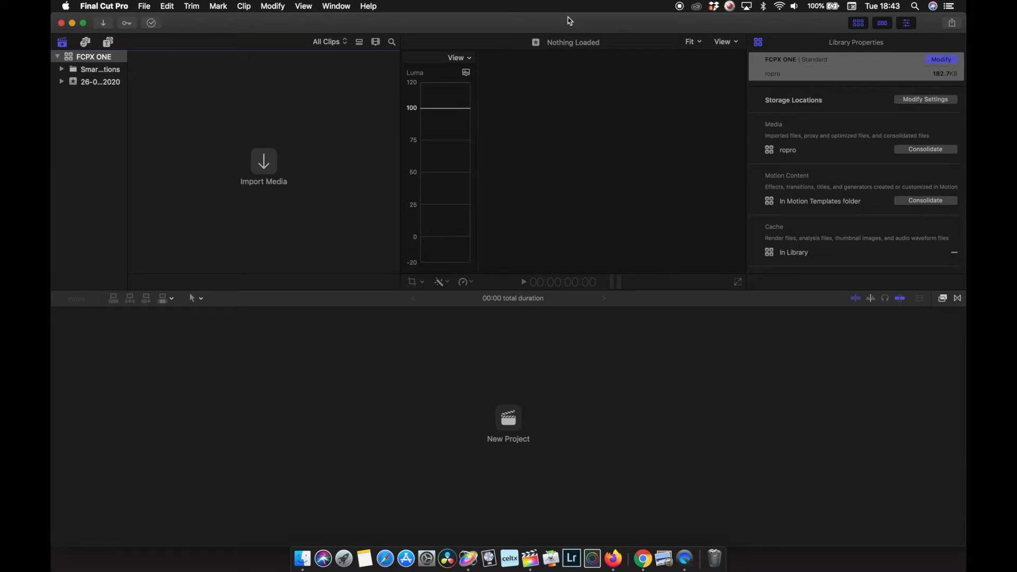
Step: Check the storage locations set for the FCPX ONE library's media, motion content, cache and backups
left_click_drag(583, 19, 485, 17)
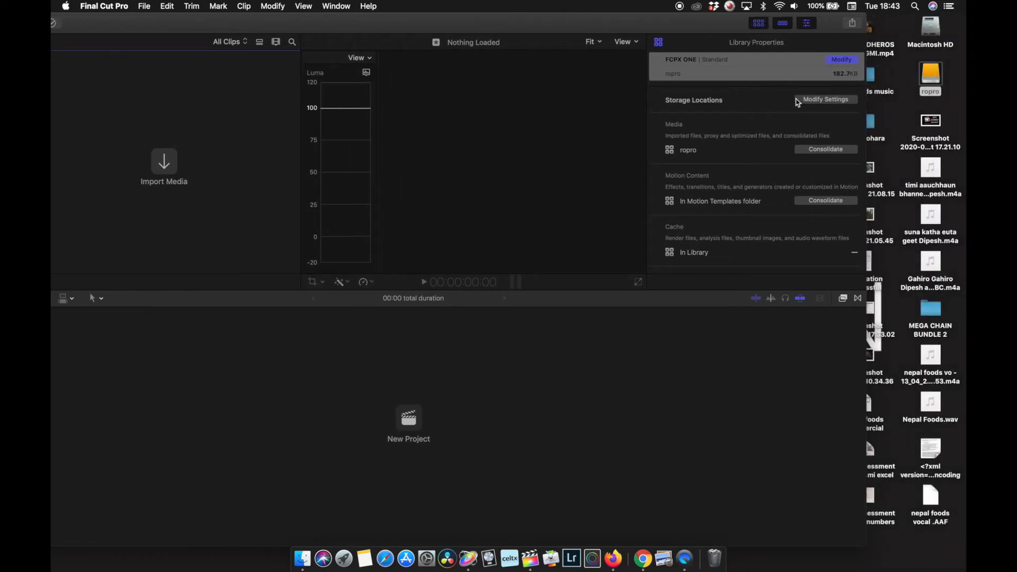
left_click(818, 106)
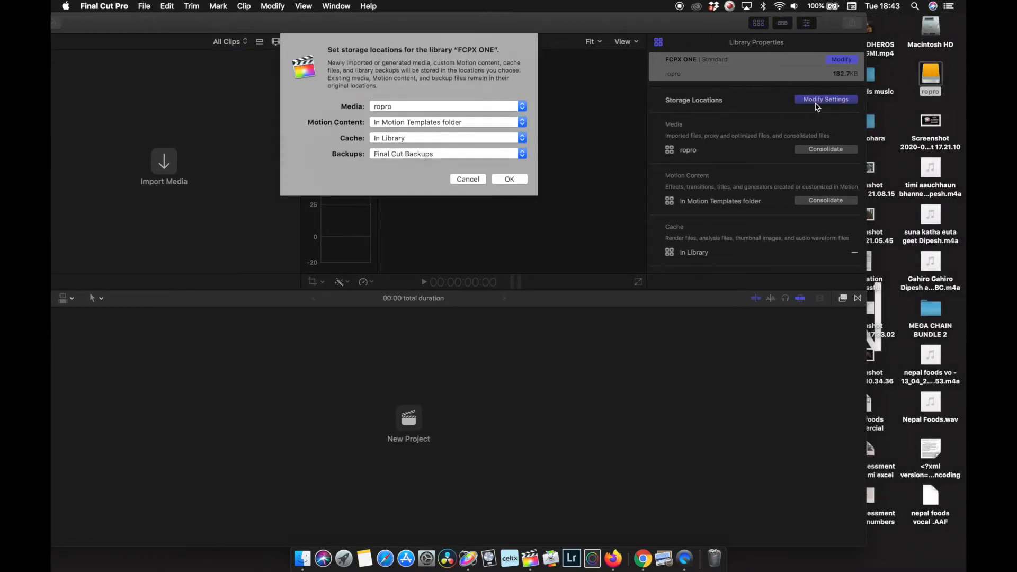
left_click(477, 179)
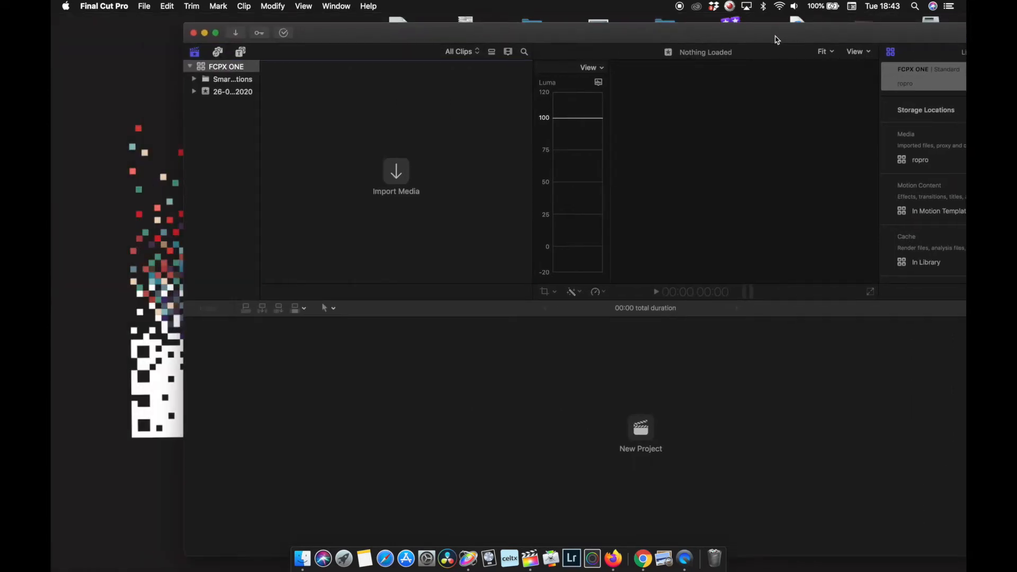
left_click_drag(384, 34, 289, 28)
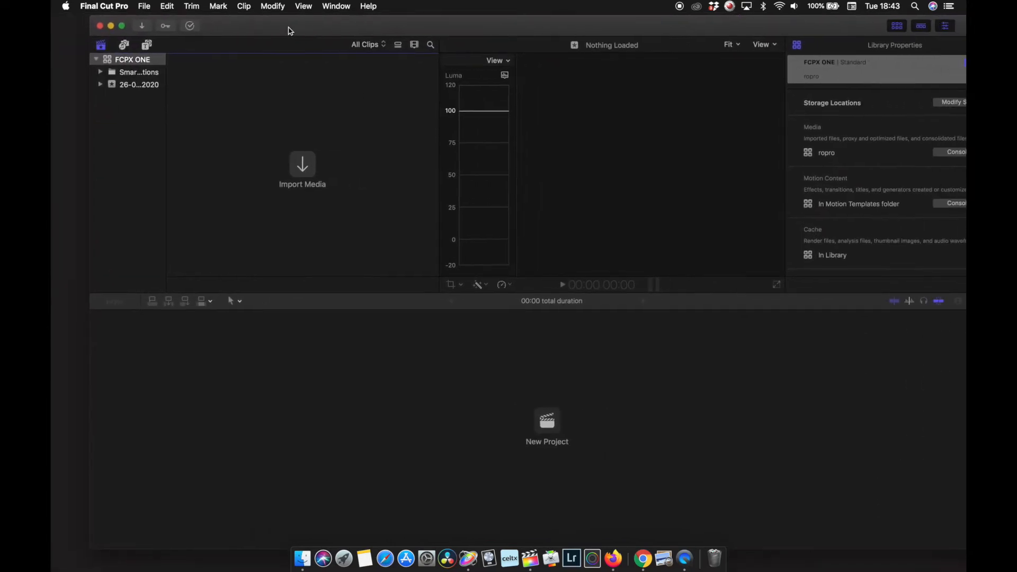
Step: Create a new project in the 26-05-2020 event with 1080p HD, 1920x1080, 25p, Apple ProRes 422, stereo and 48kHz settings
left_click(146, 6)
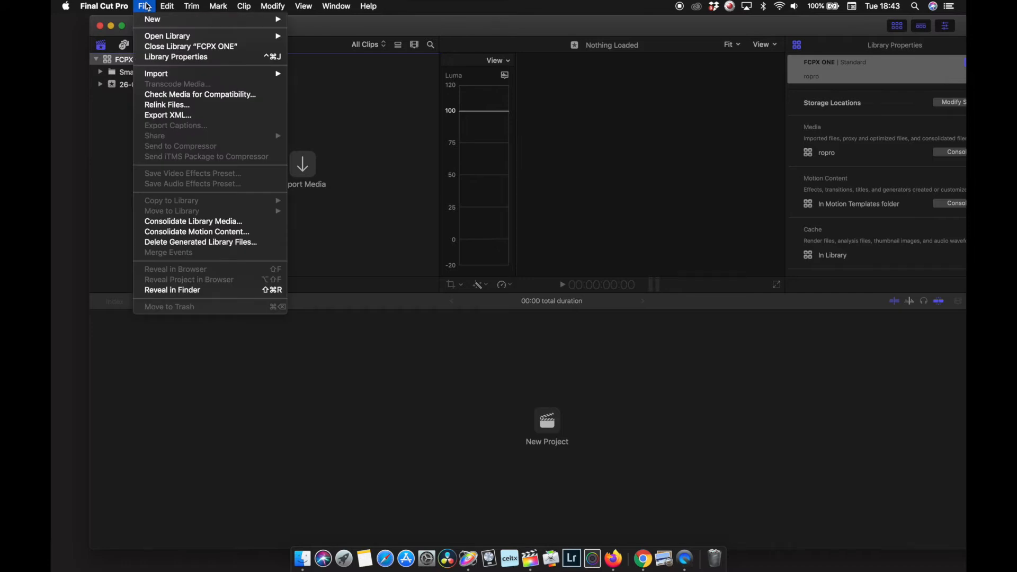
mouse_move(158, 21)
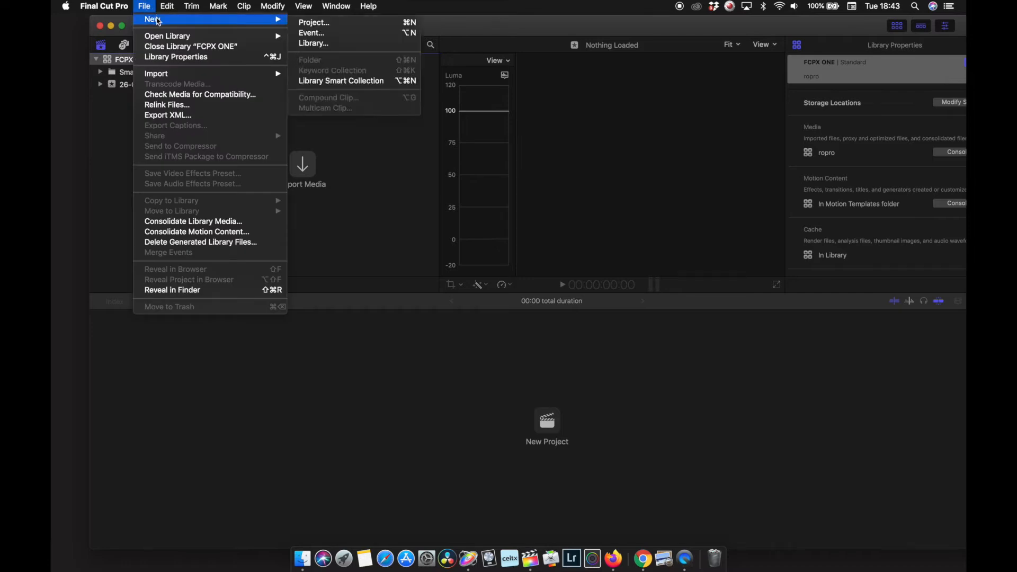
left_click(324, 24)
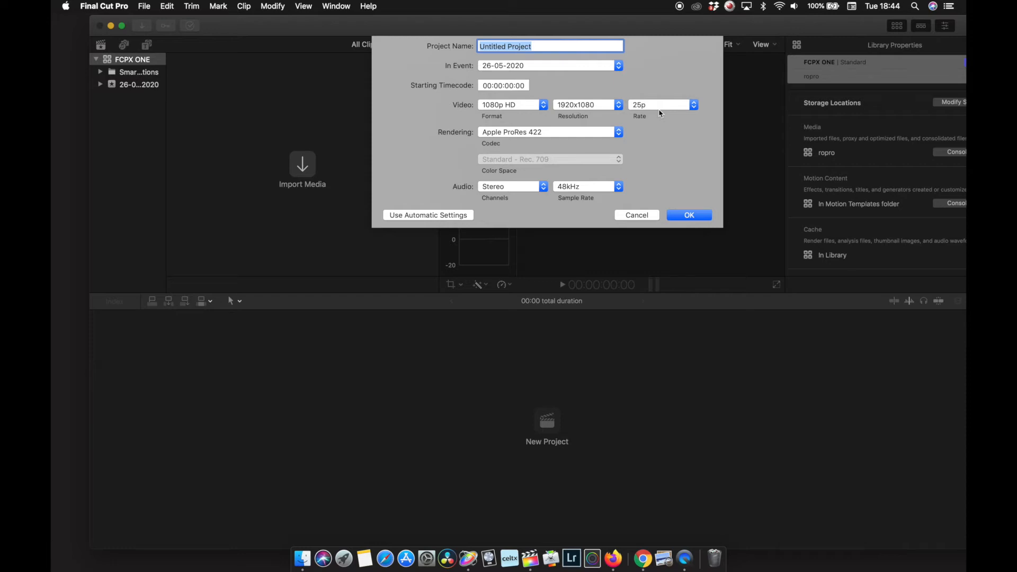
left_click(583, 132)
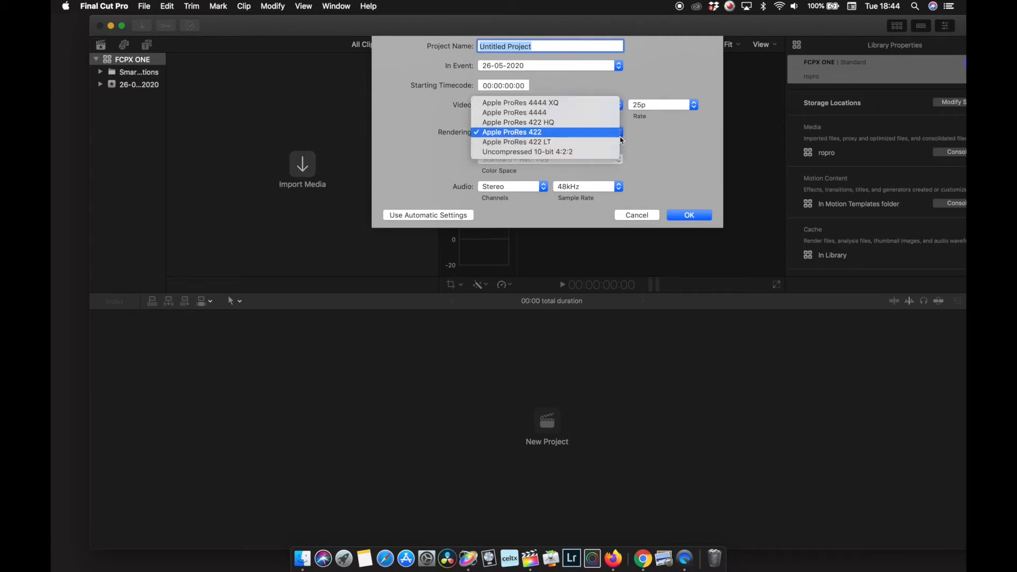
left_click(639, 134)
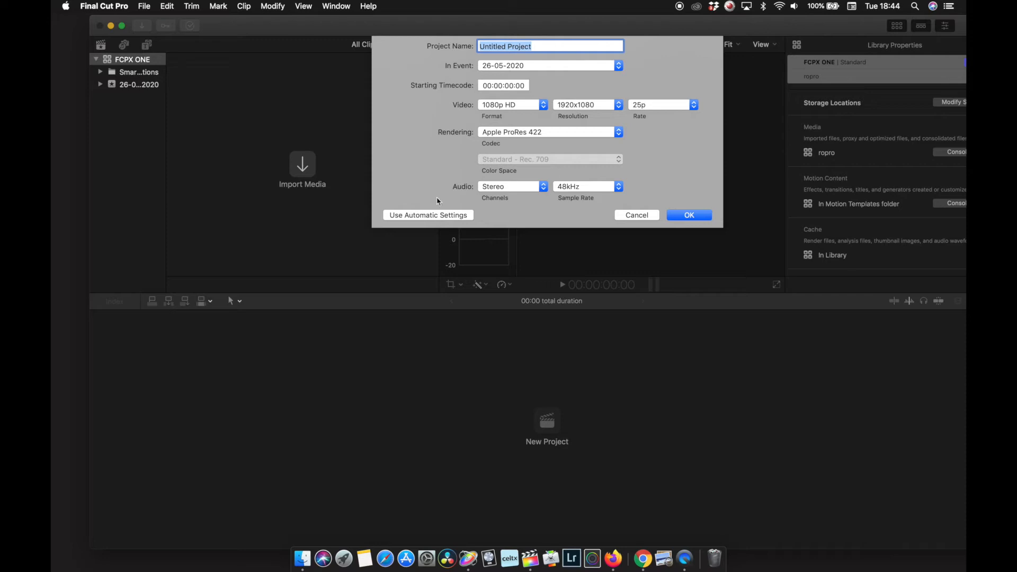
left_click(689, 215)
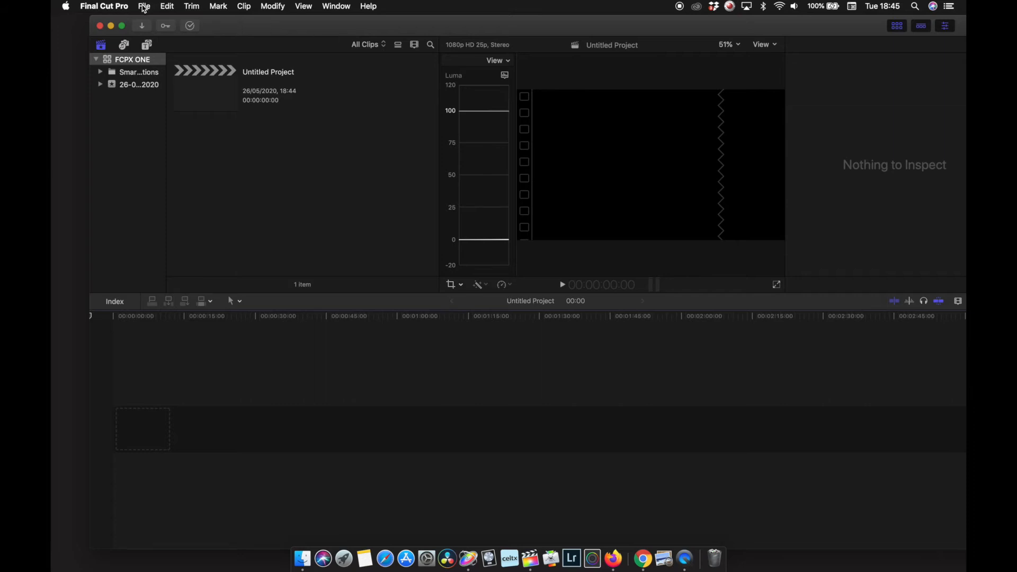
Step: Start a media import and open the THE HIMALAYA folder on the ropro drive
left_click(143, 6)
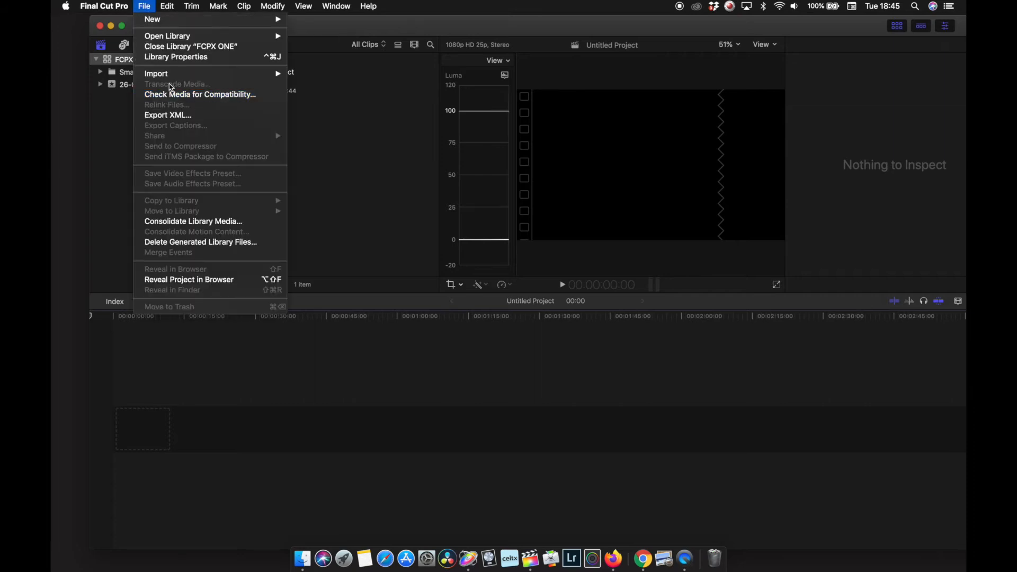
mouse_move(173, 75)
left_click(313, 74)
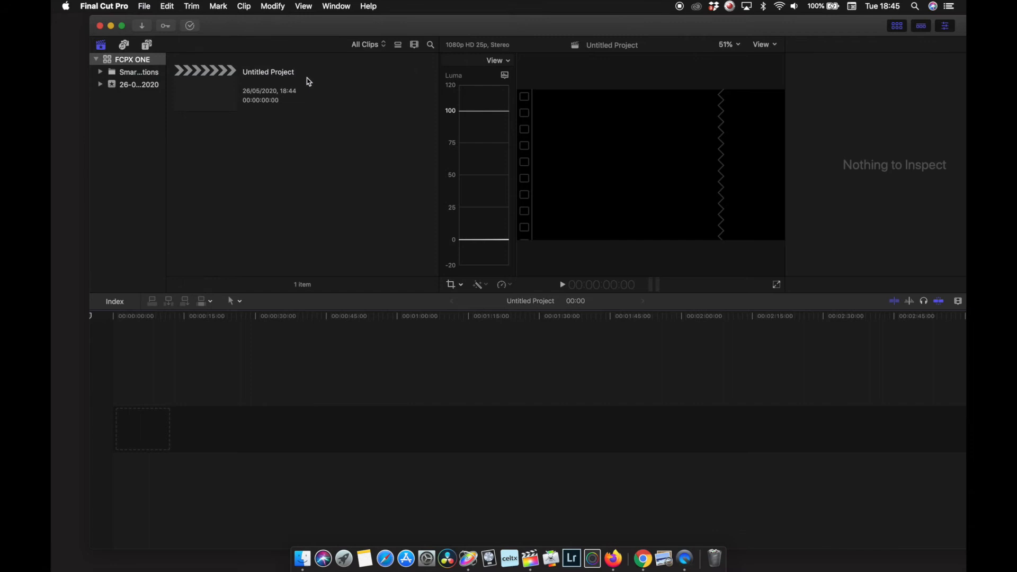
scroll(244, 461, "down", 15)
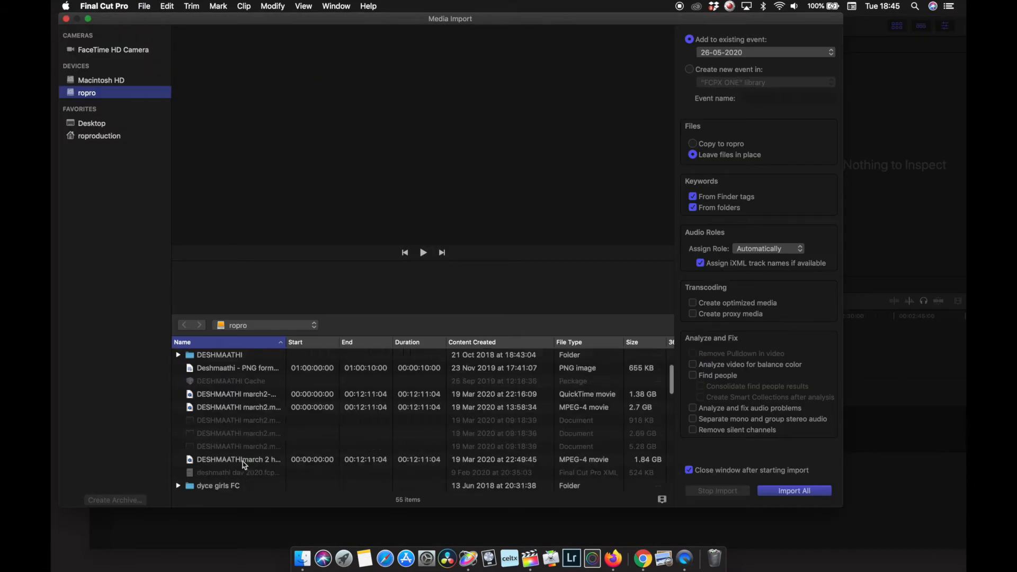
scroll(243, 465, "down", 2)
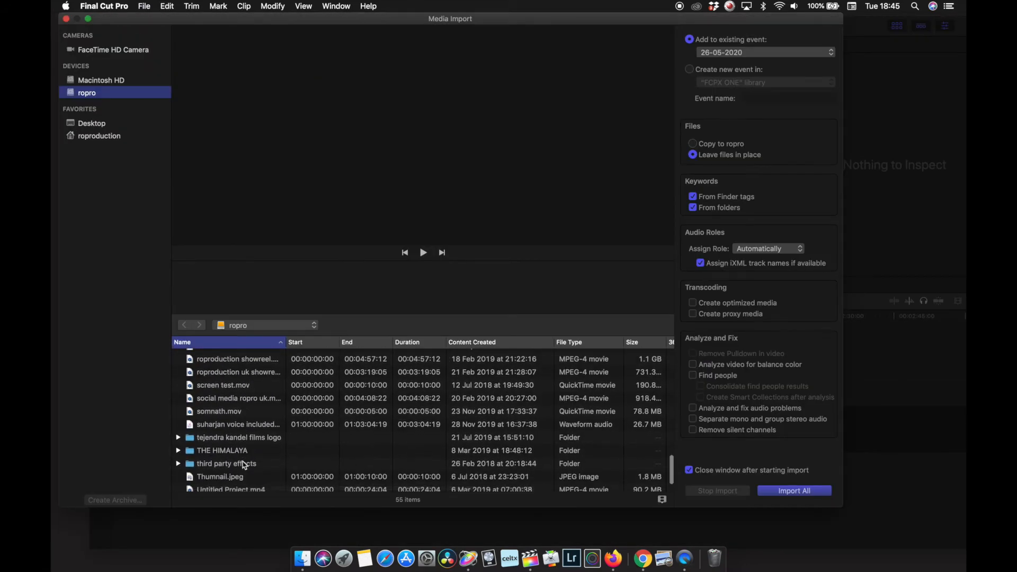
double_click(238, 450)
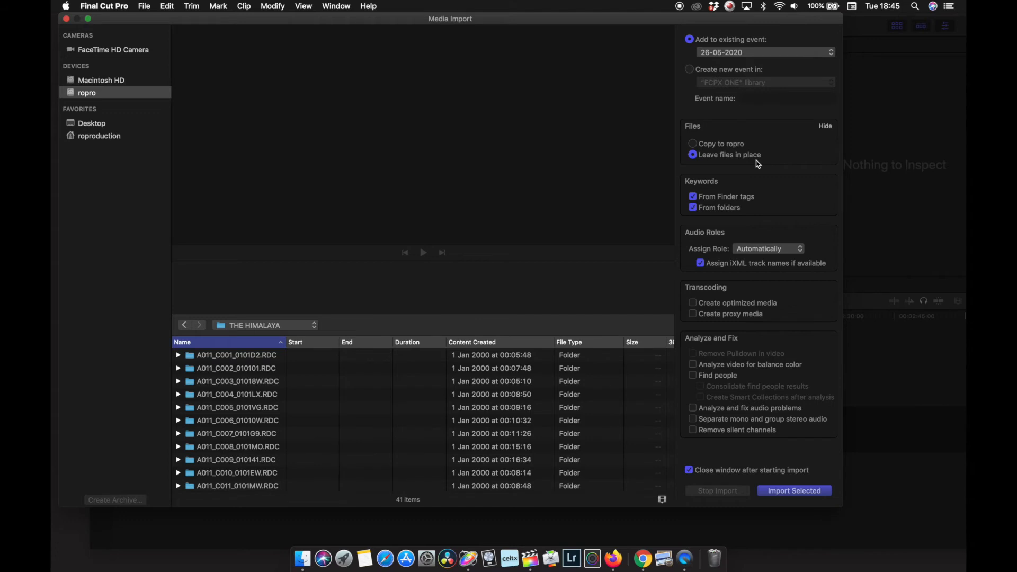
Step: Import A011_C001_0101D2.RDC, A011_C002_010101.RDC and A011_C003_01018W.RDC into the 26-05-2020 event, leaving the files in place
left_click(236, 361)
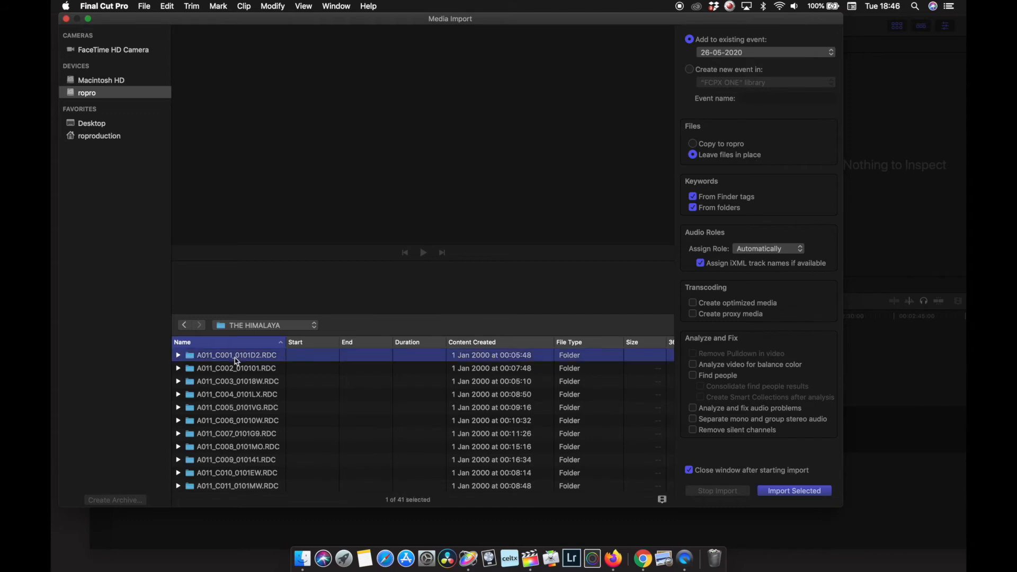
left_click(233, 368, "super")
left_click(233, 379, "super")
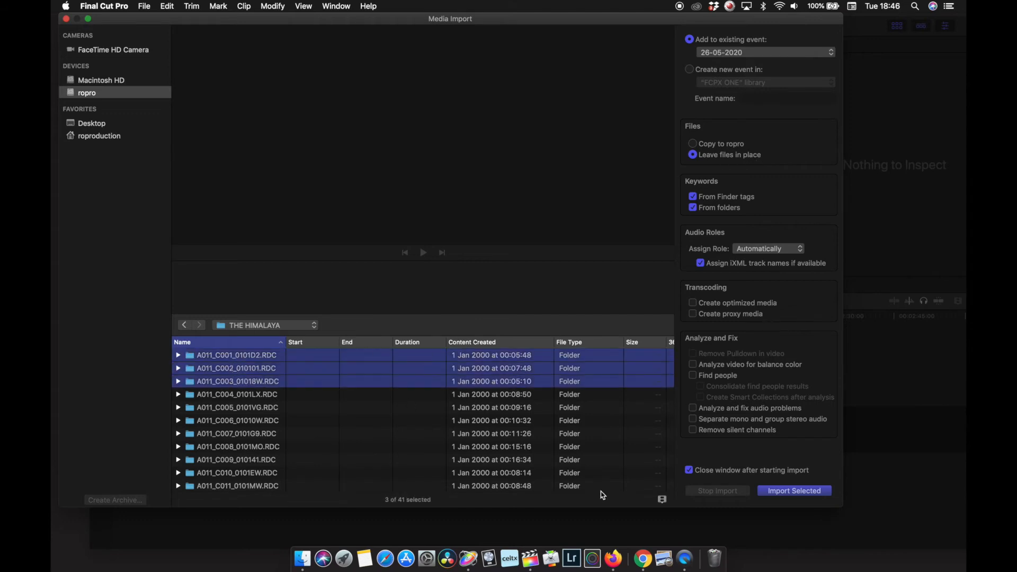
left_click(792, 491)
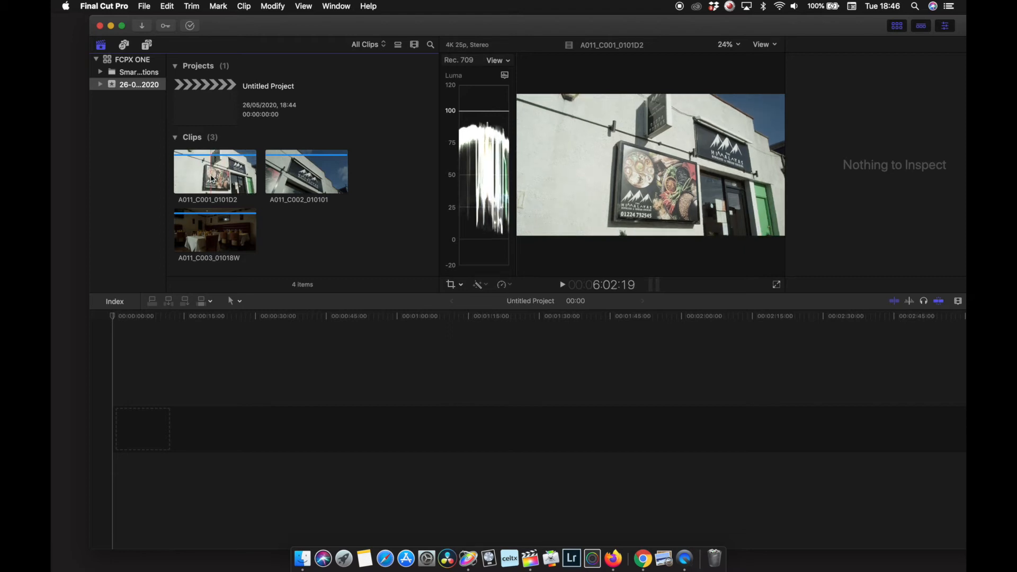
Step: Place an 11:00 section of A011_C001_0101D2, a 9:17 section of A011_C002_010101 and a 3:03 section of A011_C003_01018W in sequence on the timeline
key("x")
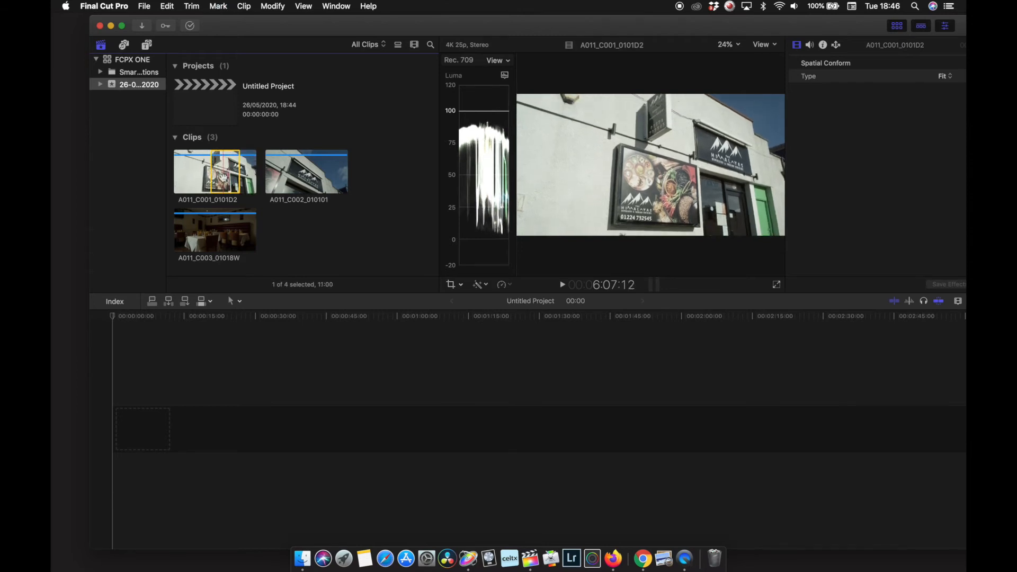
left_click_drag(223, 177, 127, 422)
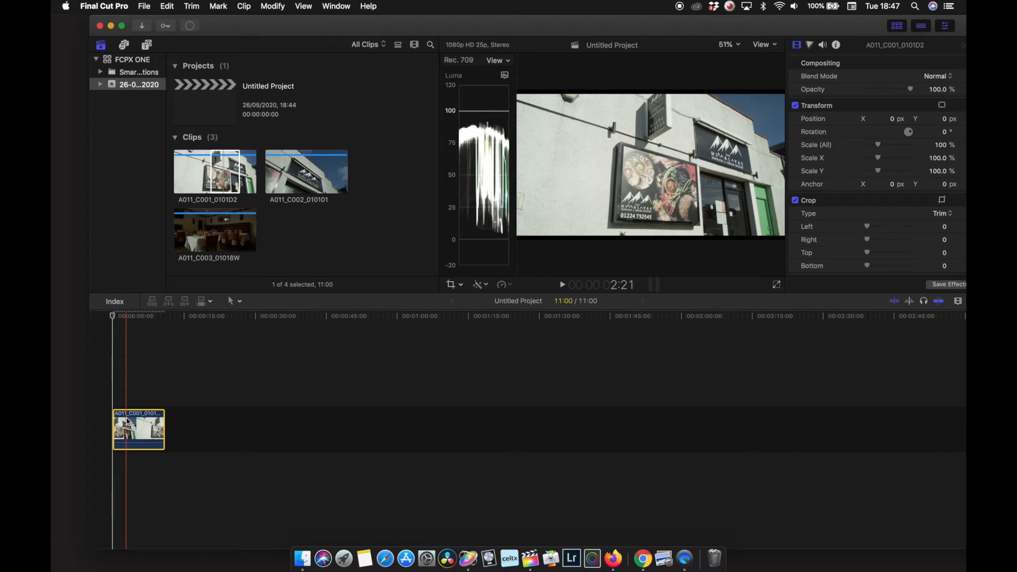
left_click(308, 176)
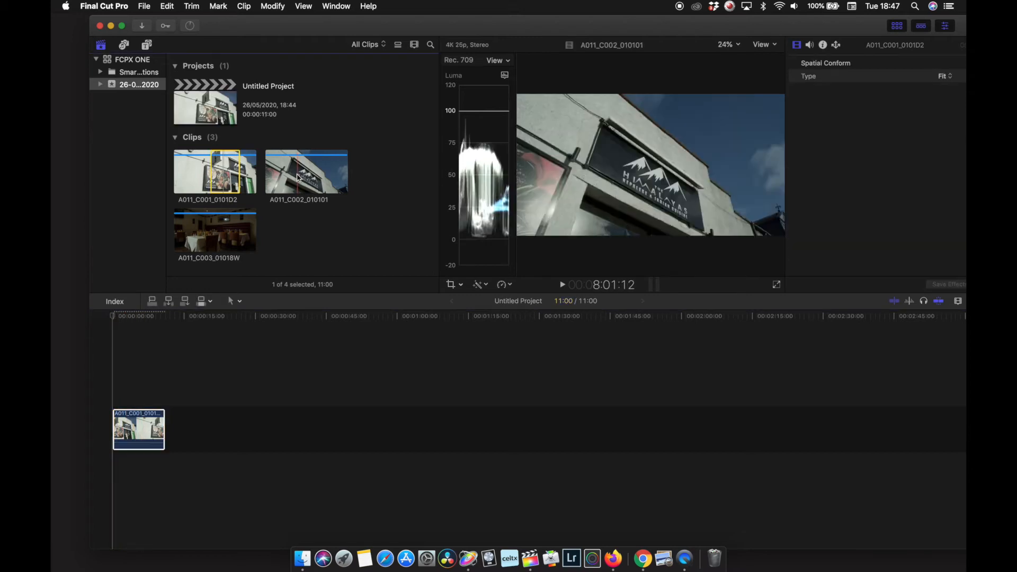
key("i")
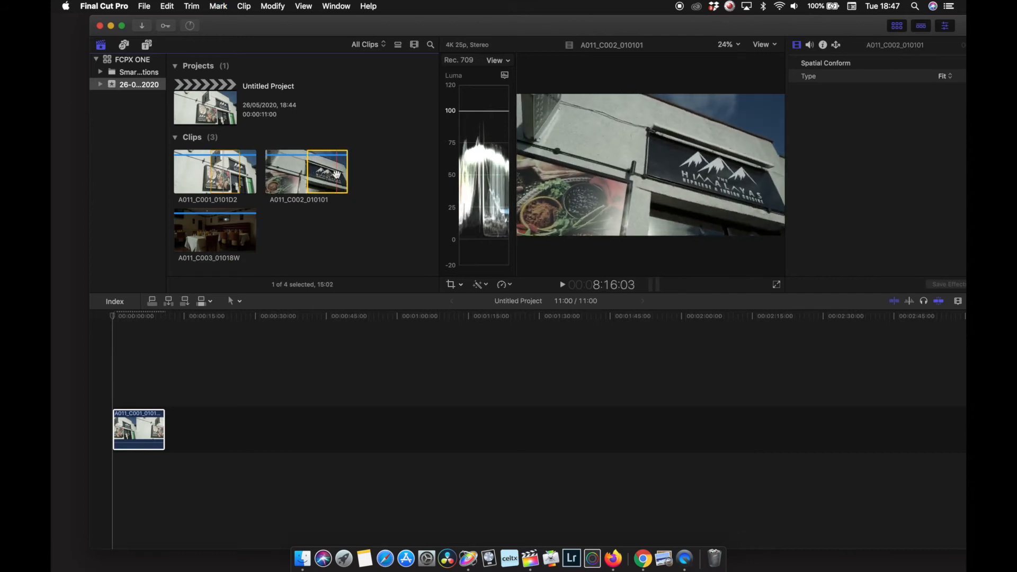
left_click_drag(347, 172, 209, 426)
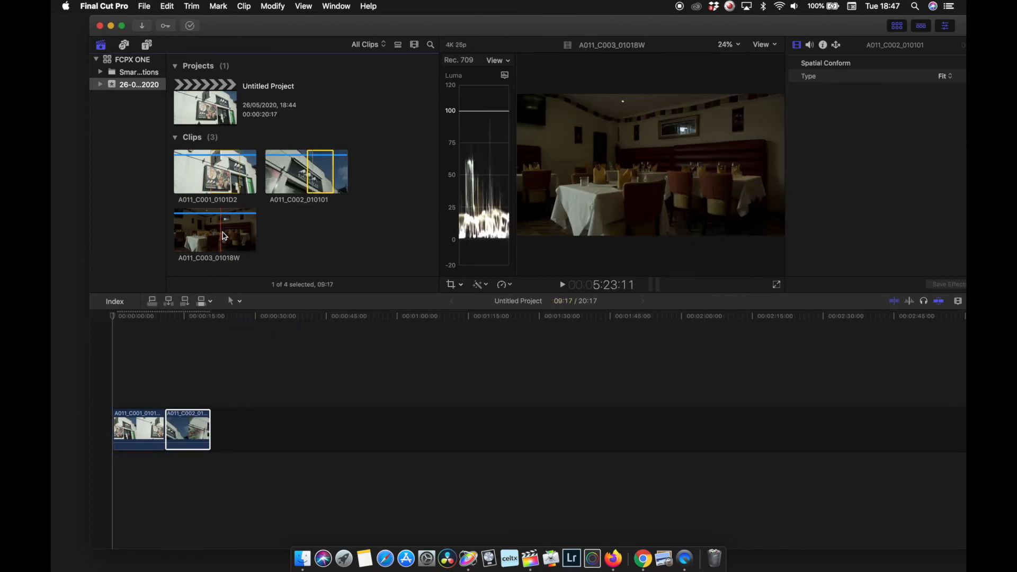
left_click_drag(221, 234, 241, 421)
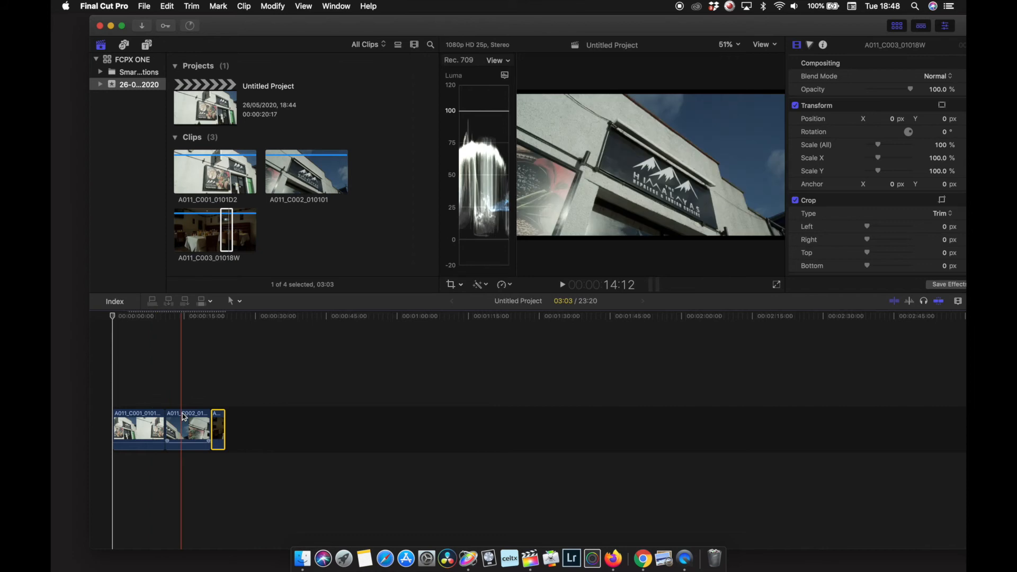
Step: Lift all three clips out of the primary storyline to sit above it, moving the third clip further along the timeline
right_click(151, 428)
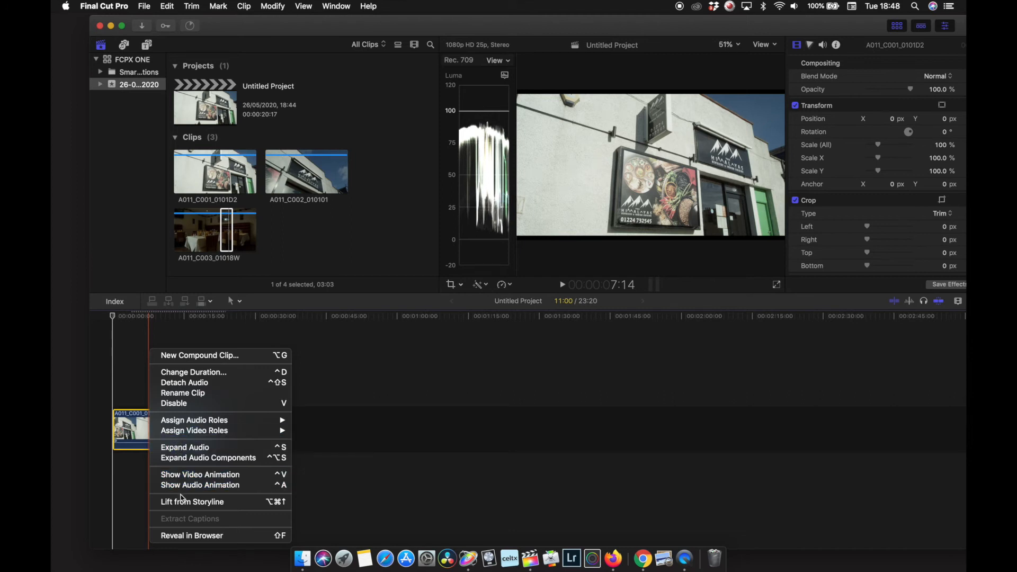
left_click(182, 503)
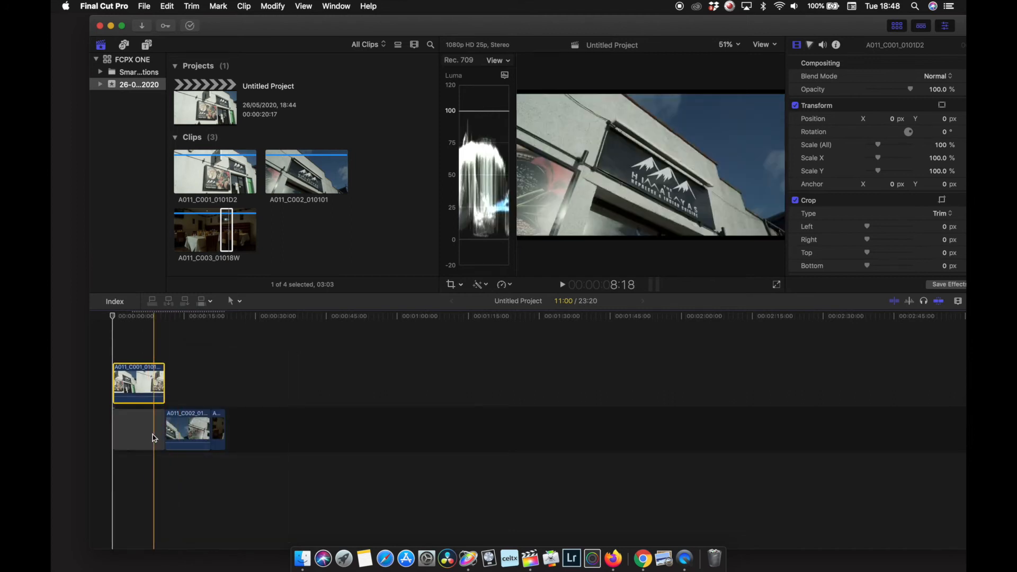
left_click(152, 432)
left_click_drag(163, 433, 159, 382)
left_click_drag(240, 424, 318, 374)
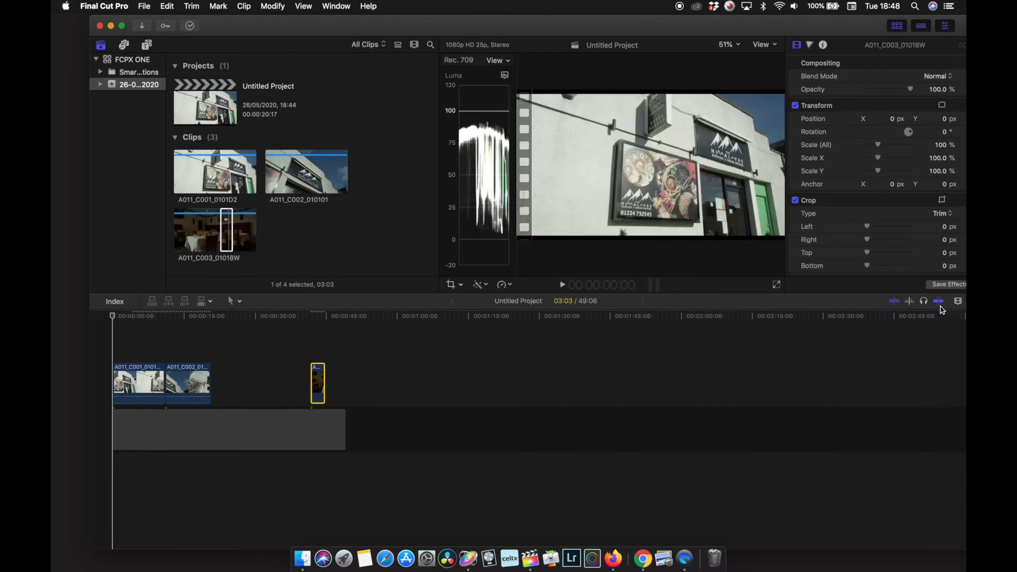
Step: Snap the A011_C003_01018W clip back against the end of the second clip above the storyline
left_click(768, 345)
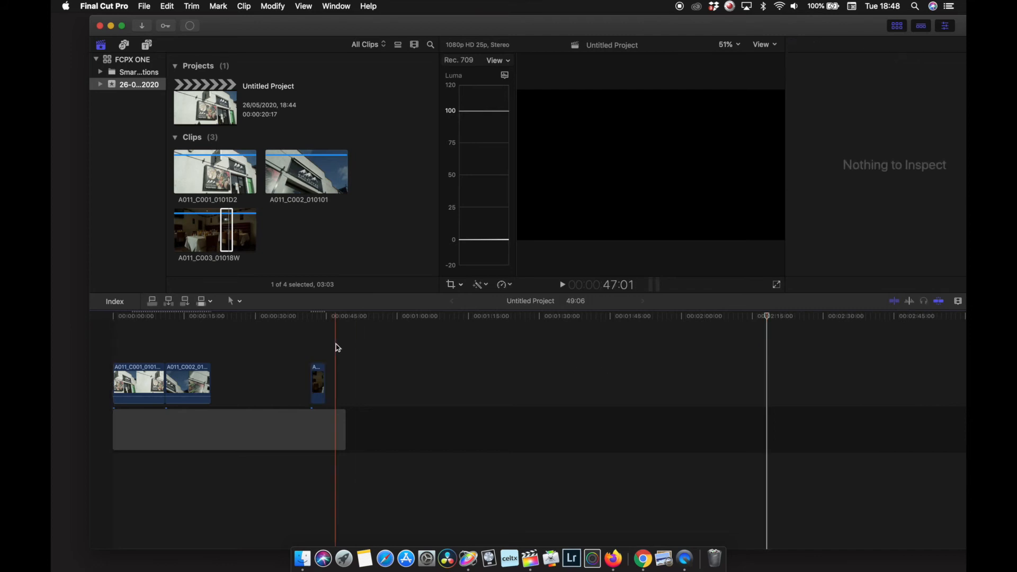
left_click_drag(318, 375, 219, 382)
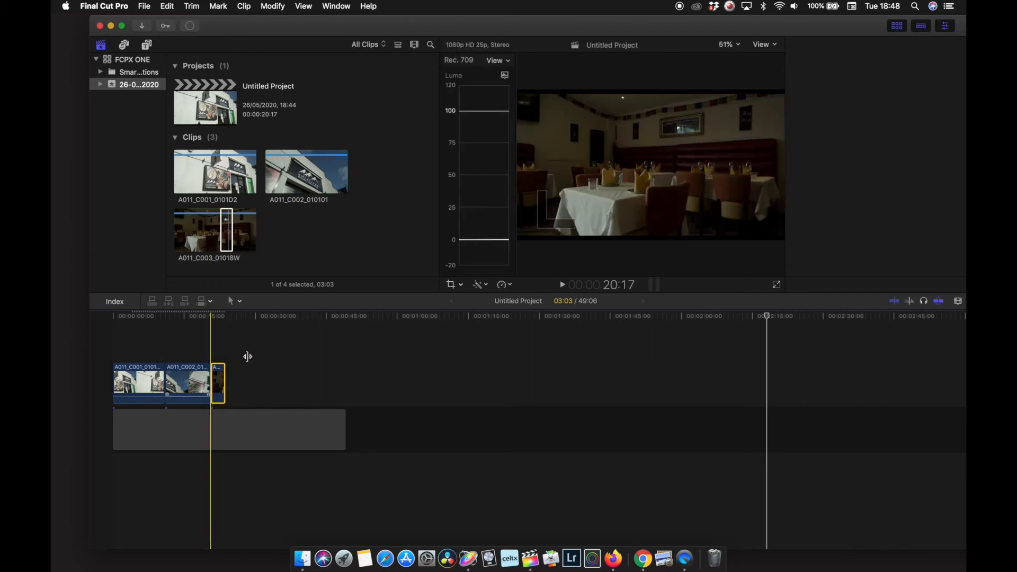
key("super+4")
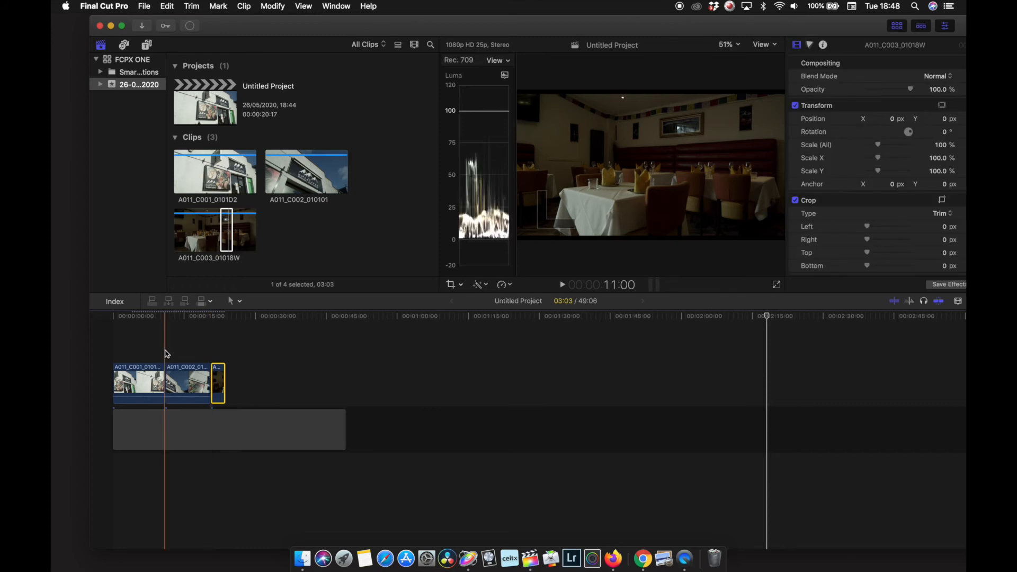
Step: Reposition the A011_C003_01018W clip with snapping turned off, leaving a short gap after the second clip
left_click(311, 350)
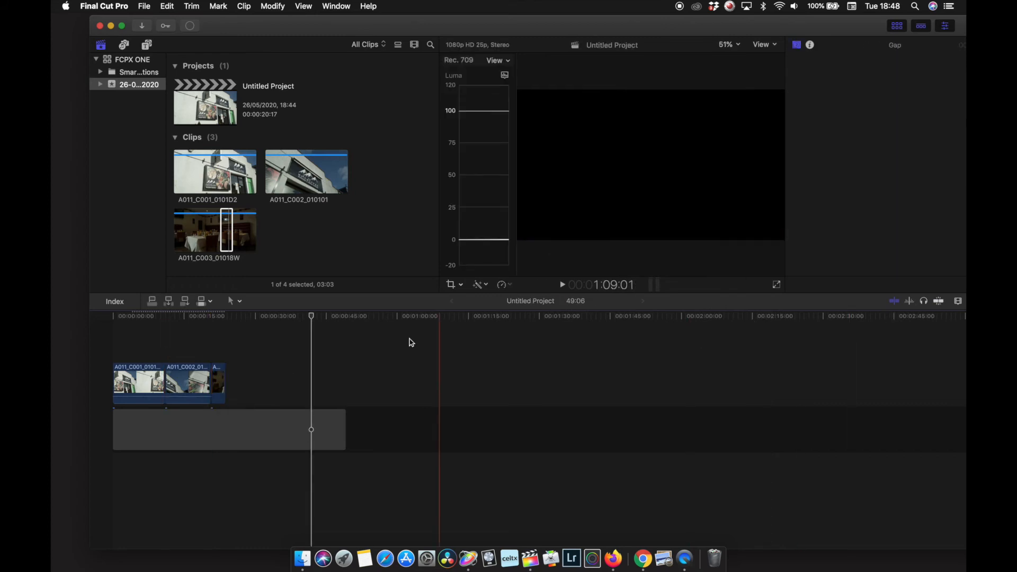
left_click(220, 381)
mouse_move(233, 380)
left_mouse_down()
mouse_move(242, 380)
mouse_move(217, 384)
left_mouse_up()
key("super+7")
key("super+7")
key("super+7")
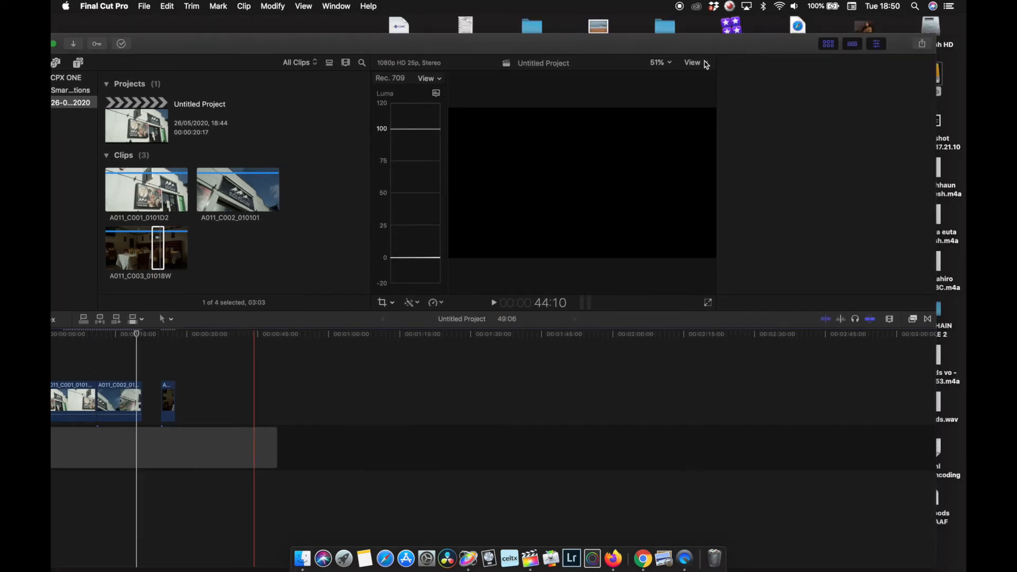
Step: Look over the viewer's display, quality and media playback options
key("super+4")
left_click(705, 64)
left_click(705, 64)
left_click(705, 63)
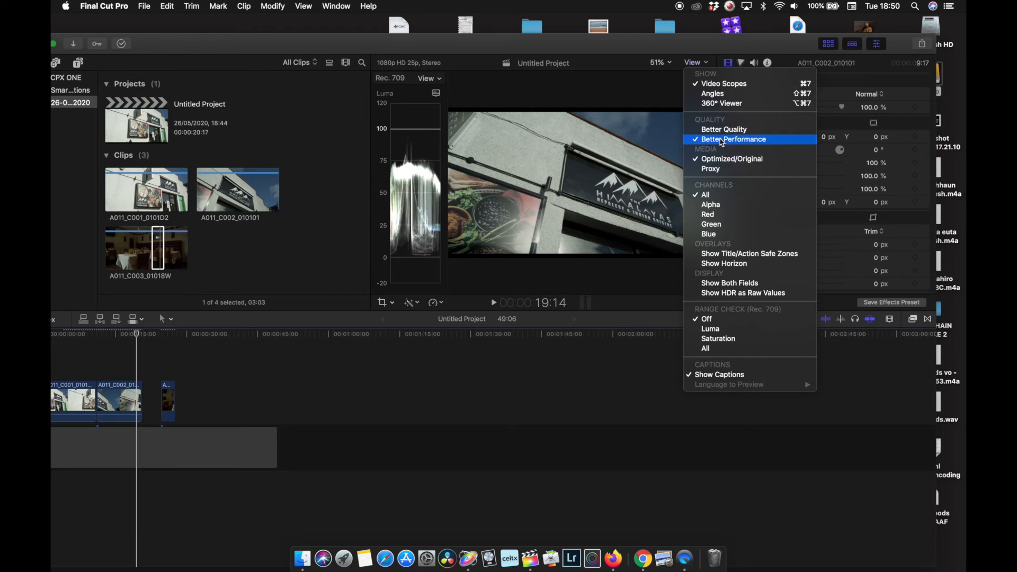
left_click(295, 374)
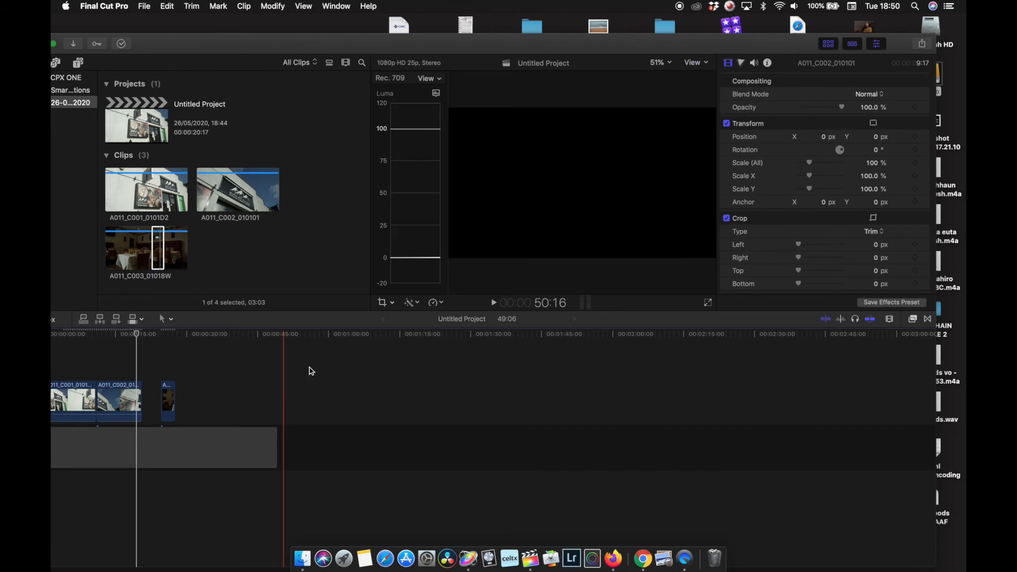
Step: Close the space before the A011_C003_01018W clip and trim the gap in the primary storyline to 23:20, ending with that clip
left_click(153, 392)
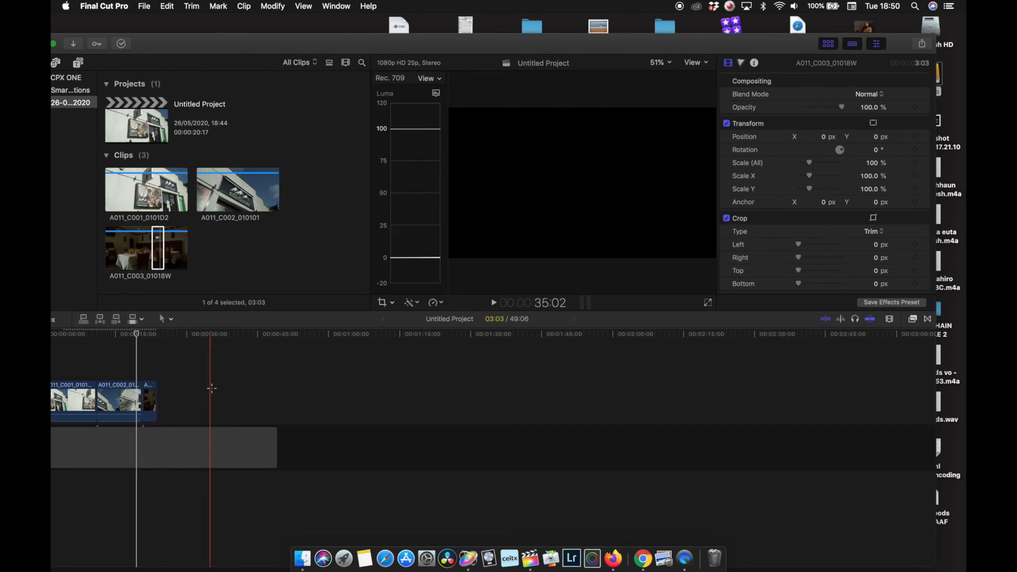
left_click(210, 447)
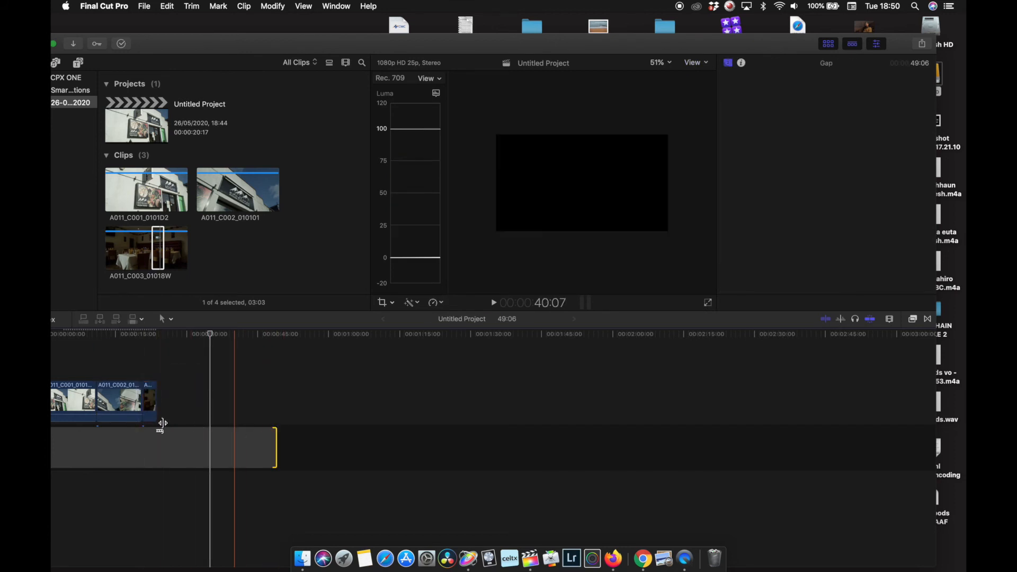
left_click_drag(162, 423, 157, 423)
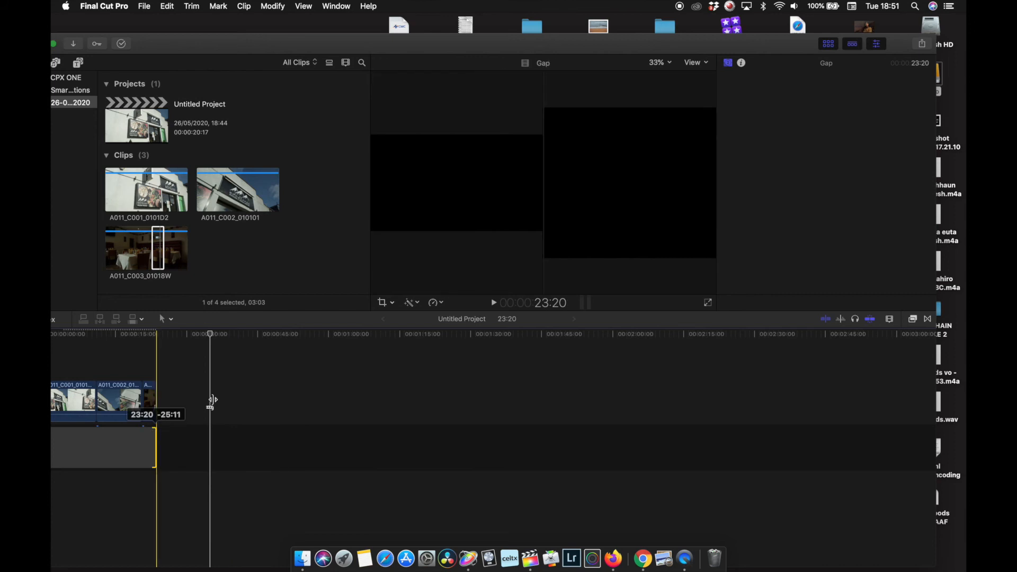
Step: Start a Master File export of the project from the File menu's sharing options and replace its tags with FCPX
left_click_drag(335, 50, 391, 54)
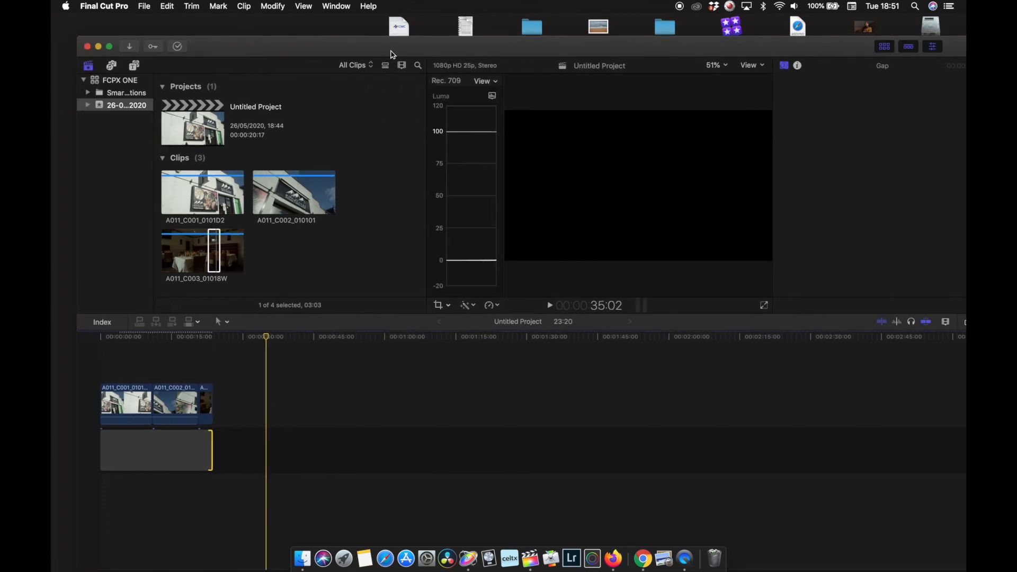
left_click(115, 339)
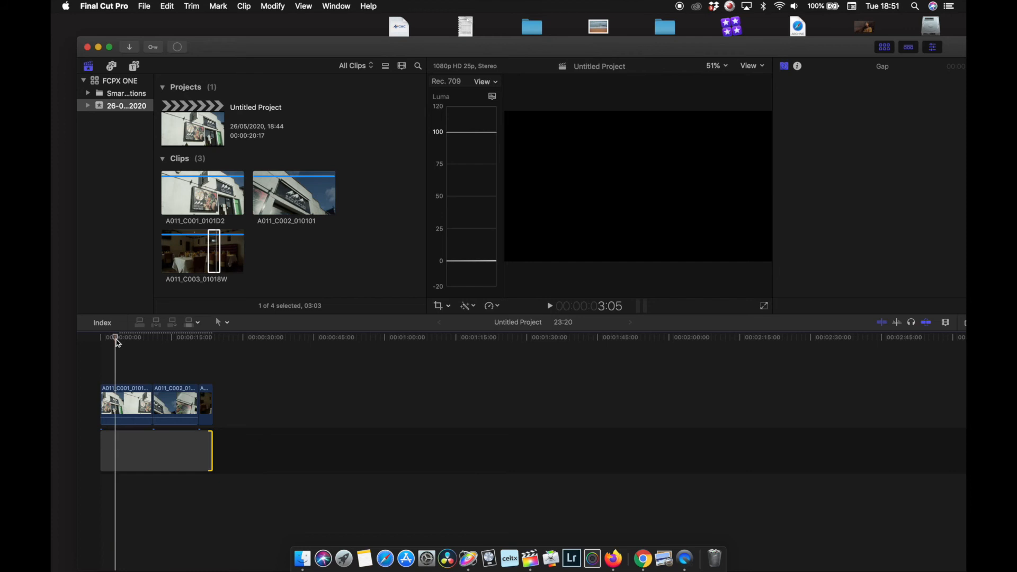
left_click(149, 10)
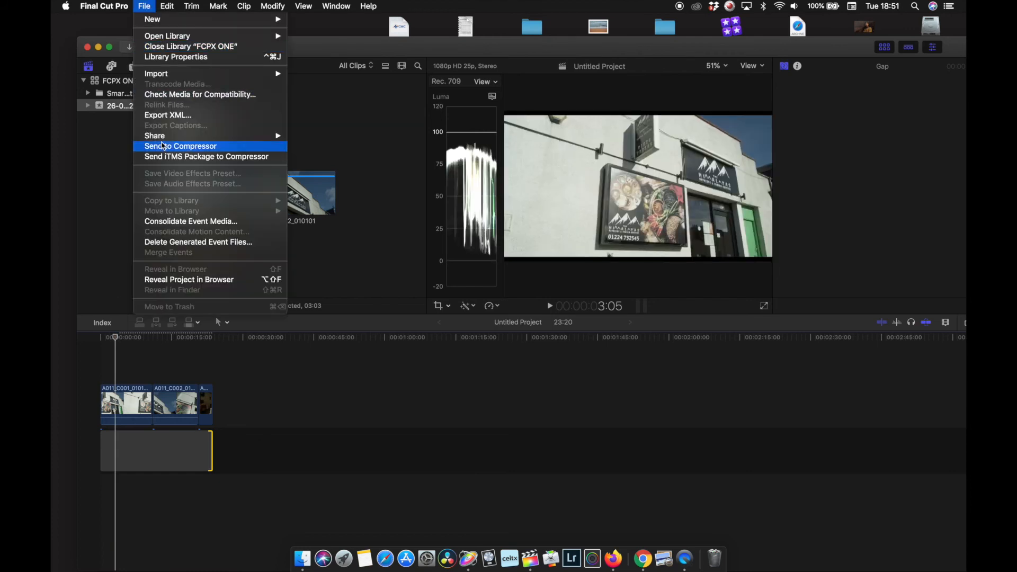
mouse_move(167, 139)
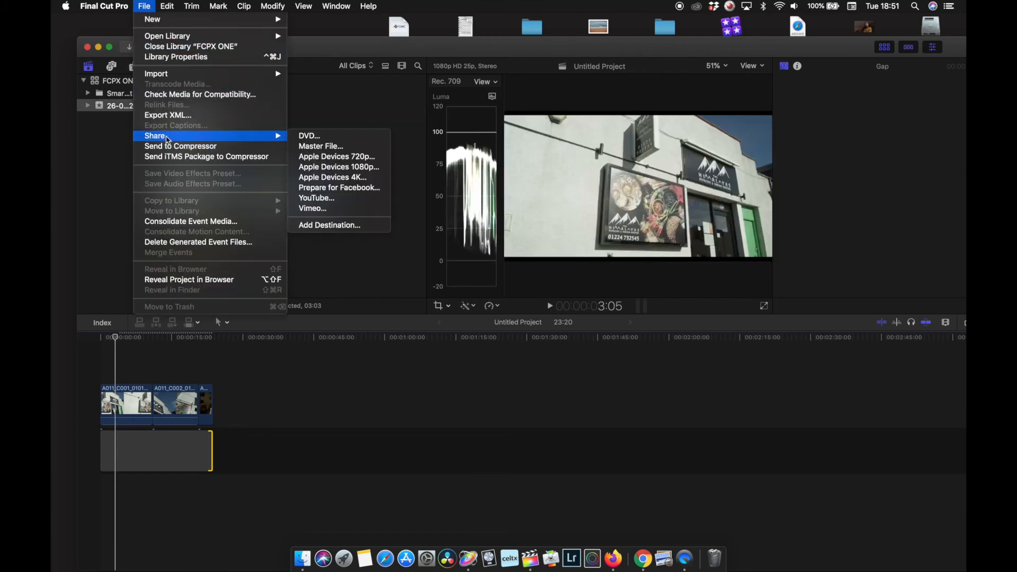
left_click(339, 152)
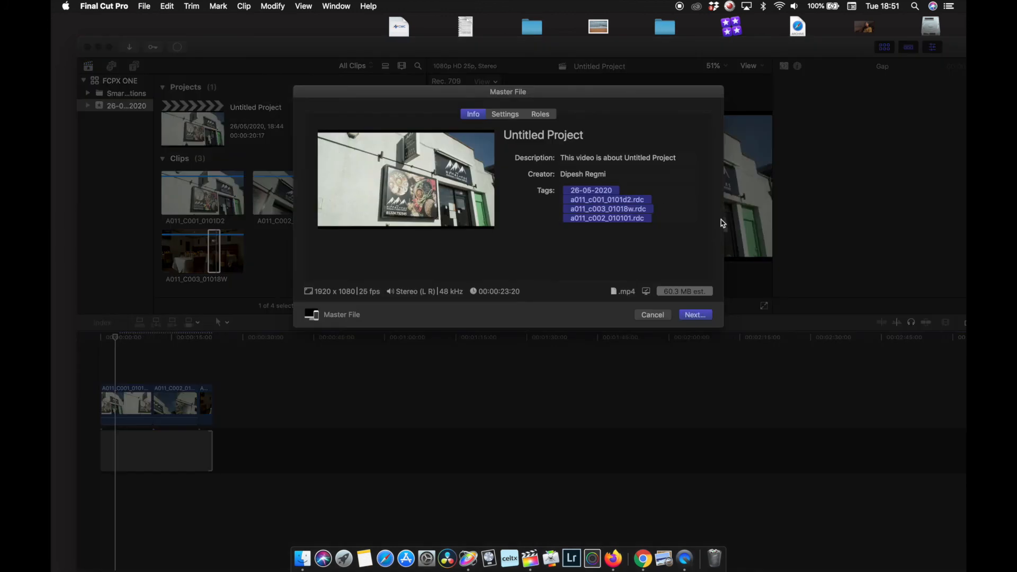
left_click(651, 222)
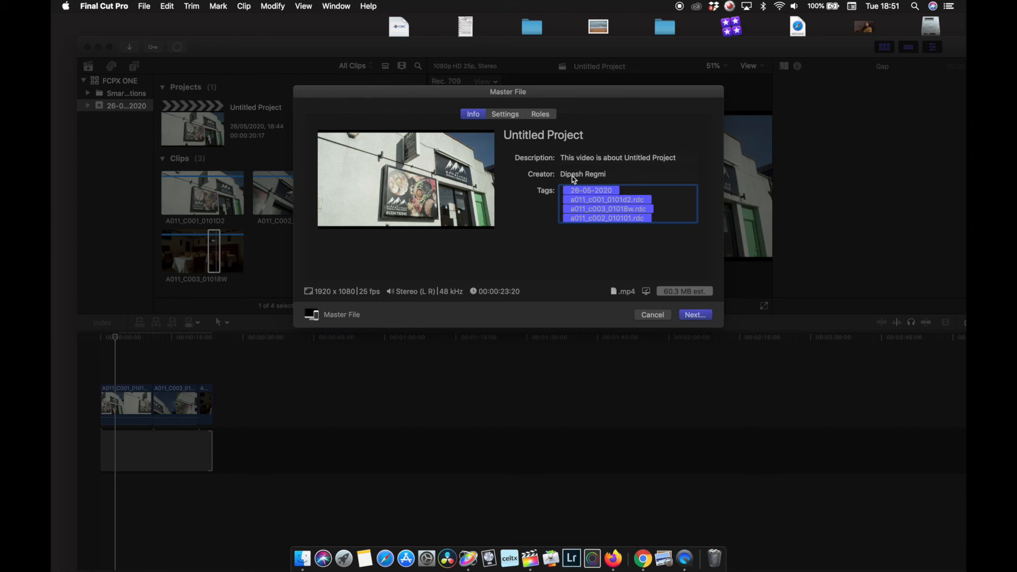
type("FCPX")
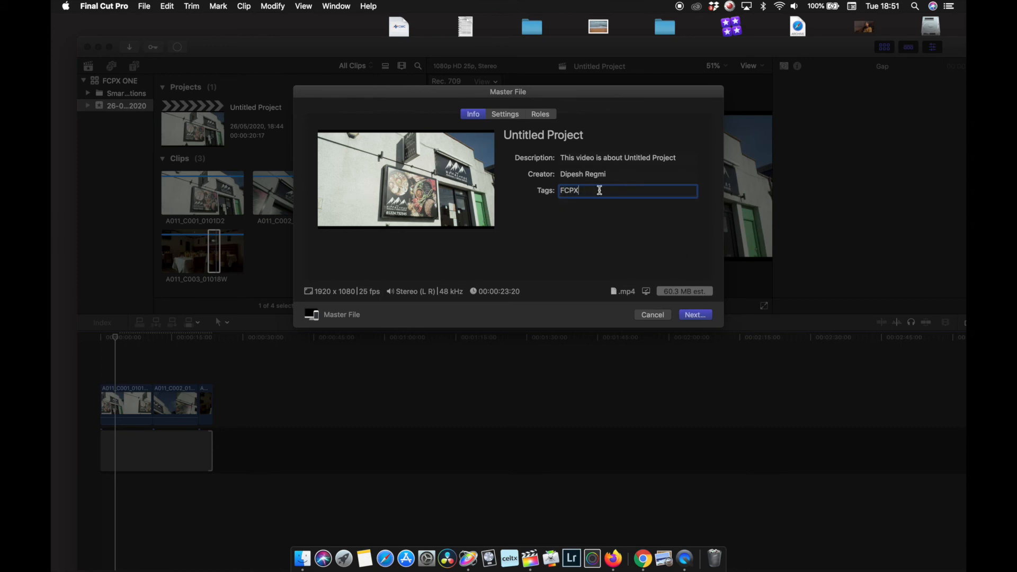
Step: Set the master file's export format to Video and Audio
left_click(505, 114)
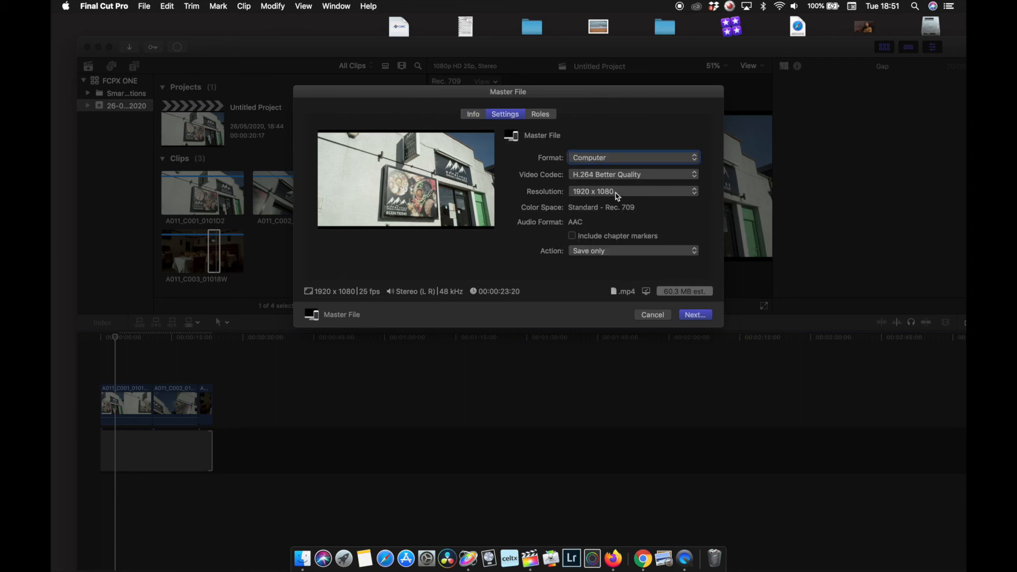
left_click(632, 162)
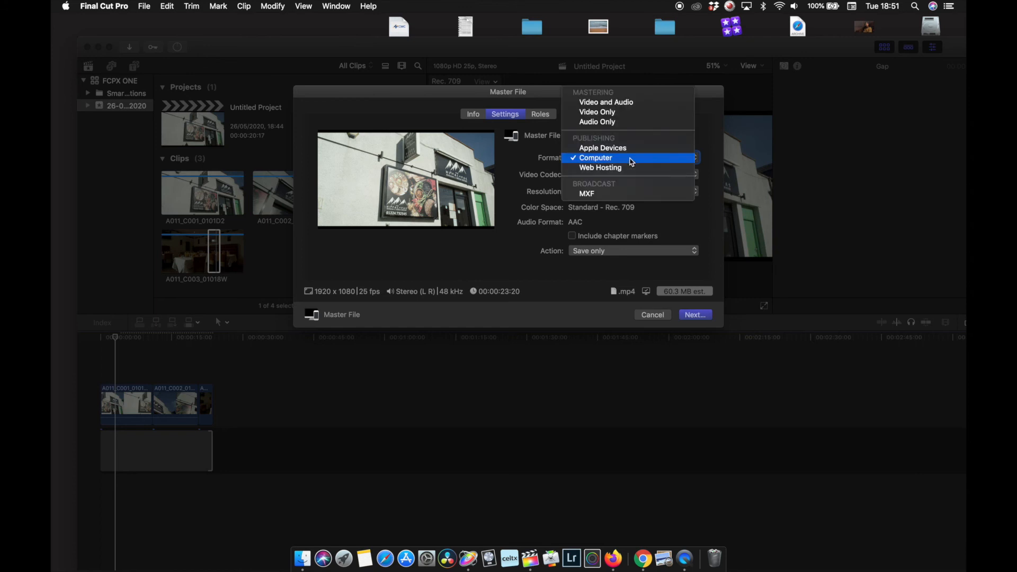
left_click(629, 104)
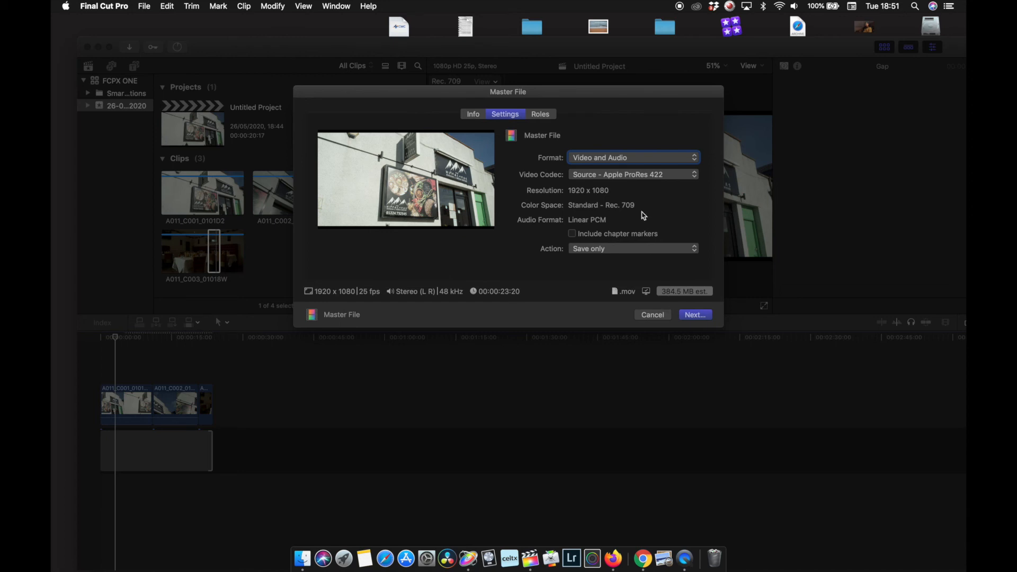
Step: Set the export format to Computer with the H.264 Better Quality video codec
left_click(638, 158)
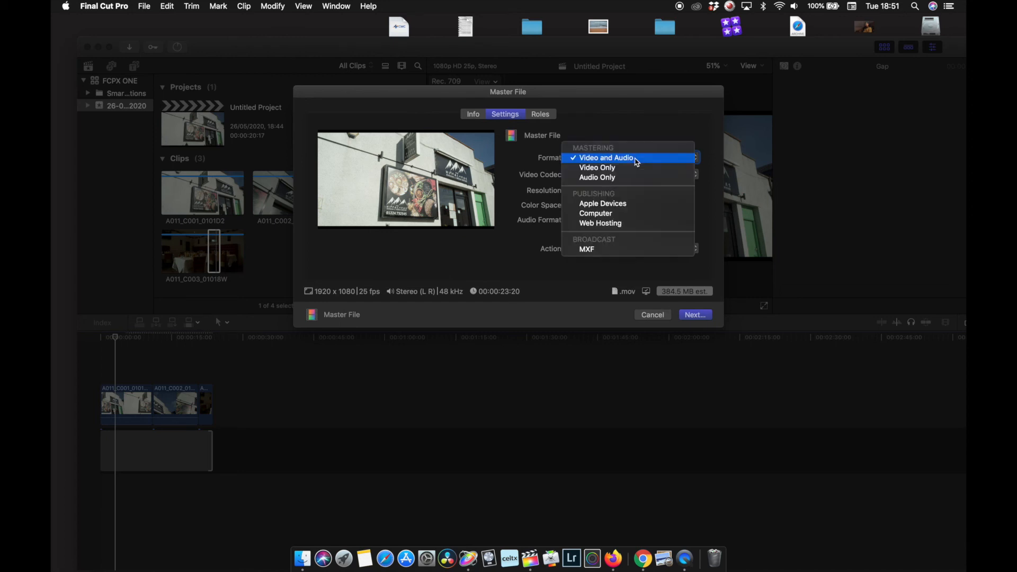
left_click(617, 214)
left_click(628, 176)
left_click(628, 186)
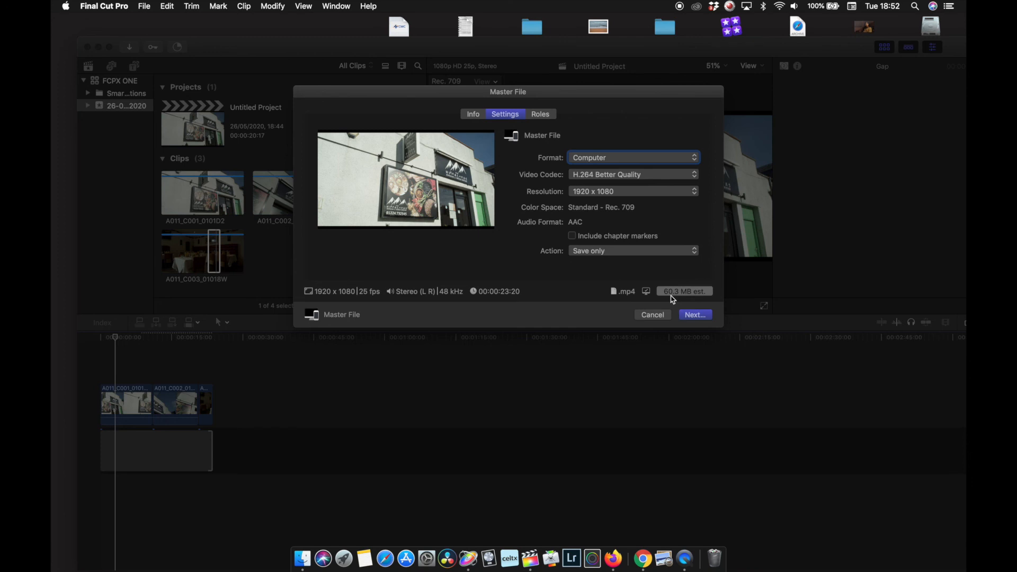
Step: Export the master file as FCPX1 to the ropro drive, replacing the existing file, and dismiss the completion notice
left_click(704, 318)
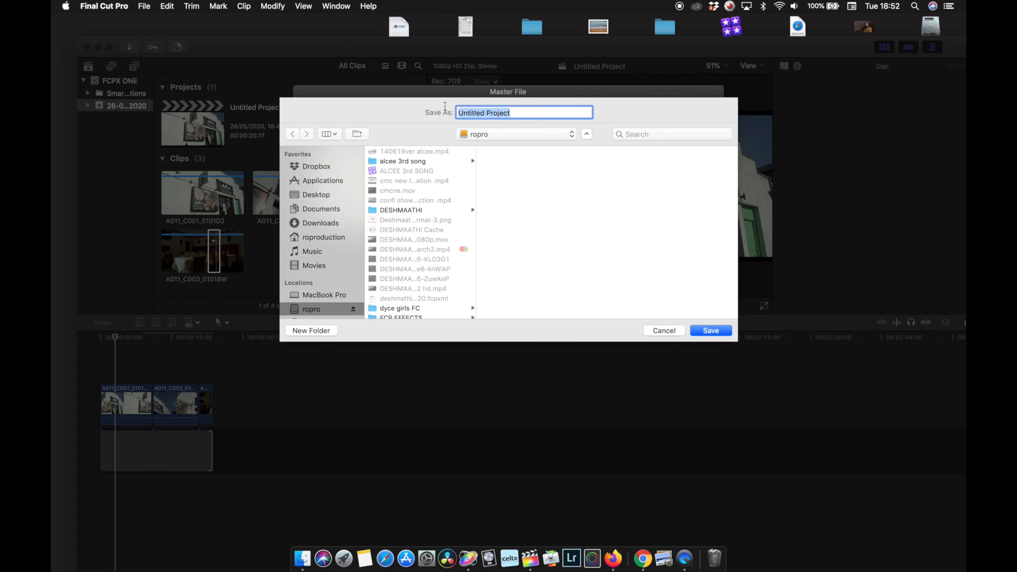
type("F")
left_click(711, 331)
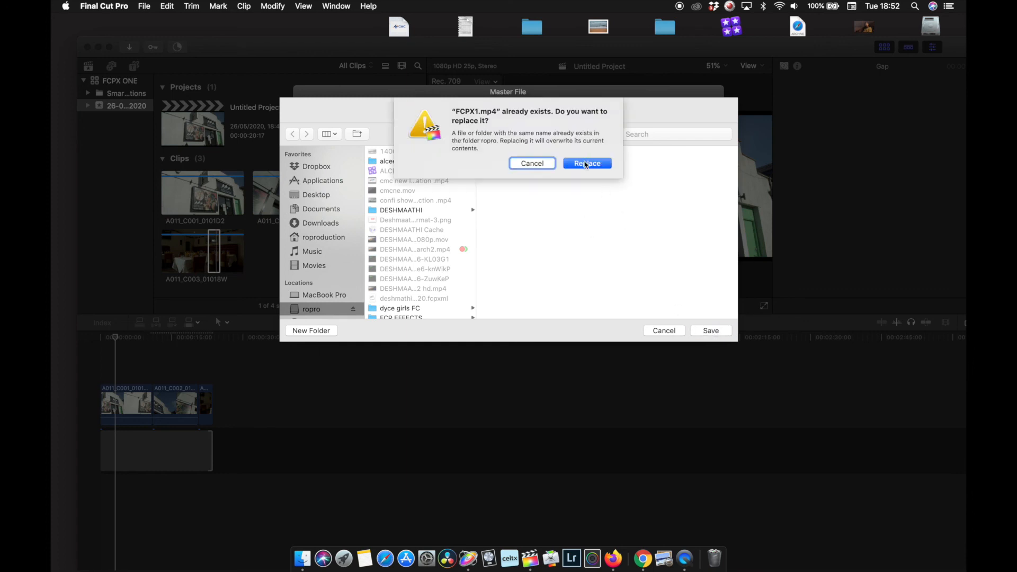
left_click(586, 164)
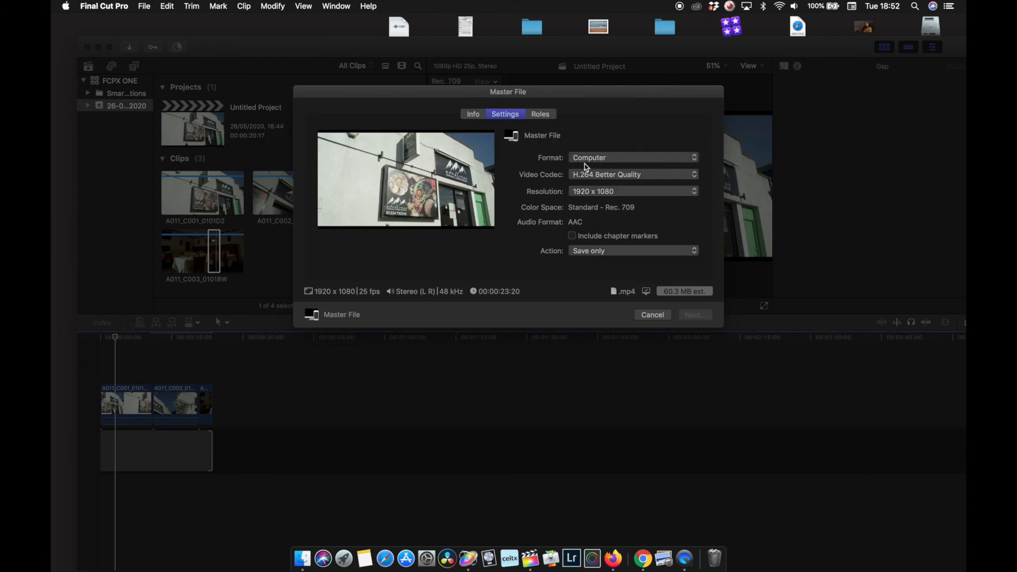
key("Escape")
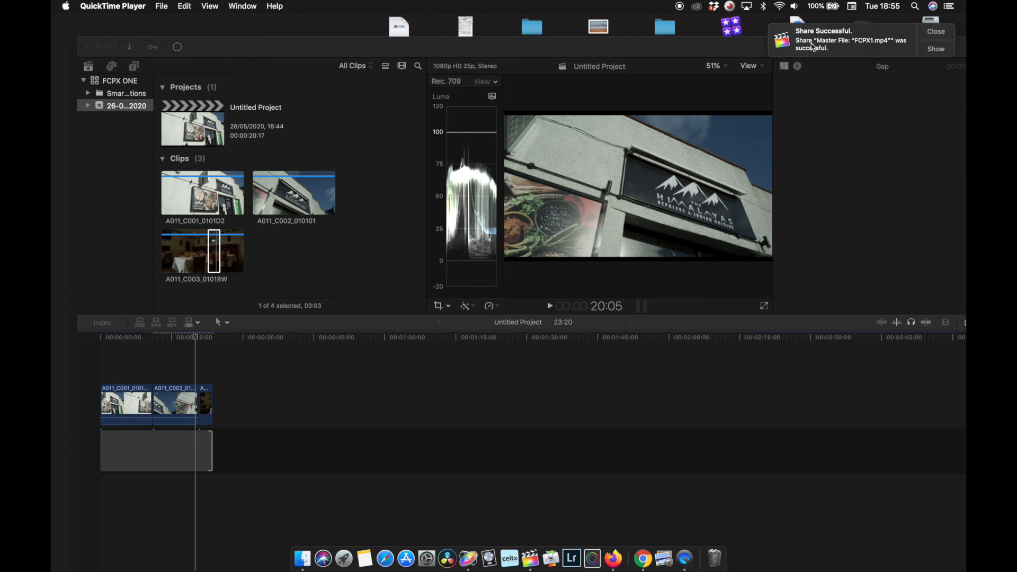
left_click(936, 35)
Step: Switch to Finder and open the exported FCPX1.mp4 from the ropro drive in QuickTime Player
left_click_drag(896, 51, 673, 48)
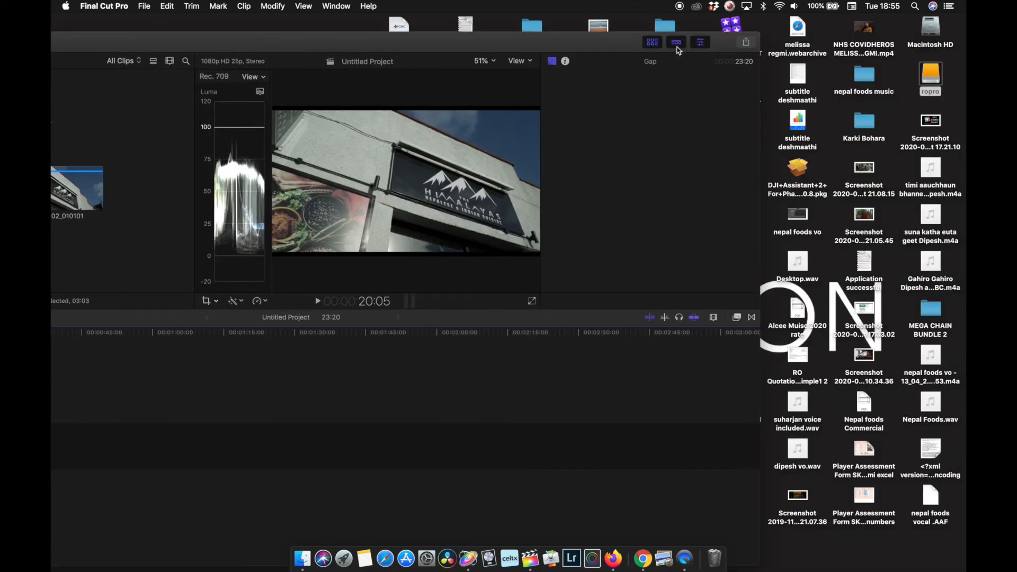
left_click(931, 91)
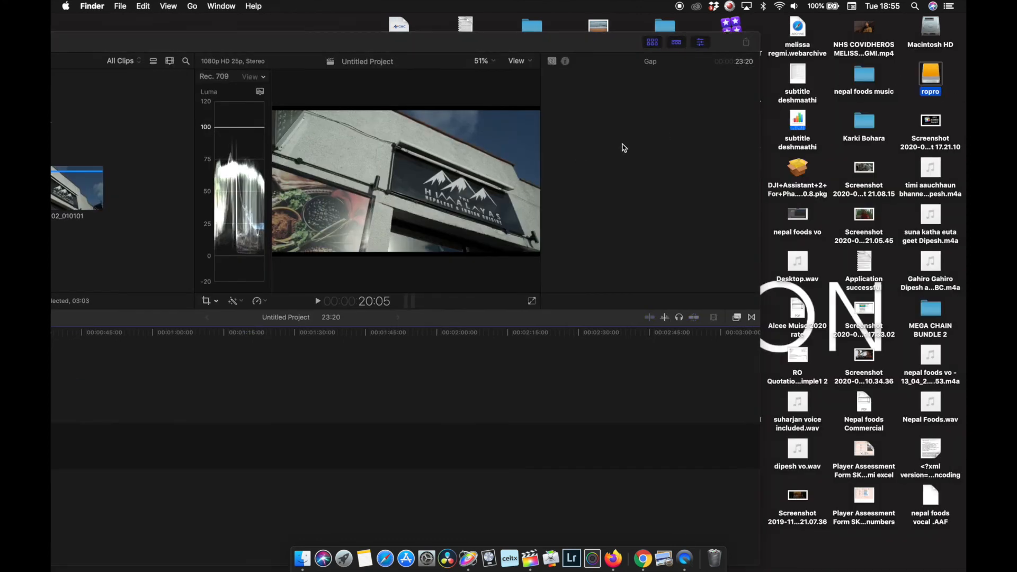
double_click(940, 81)
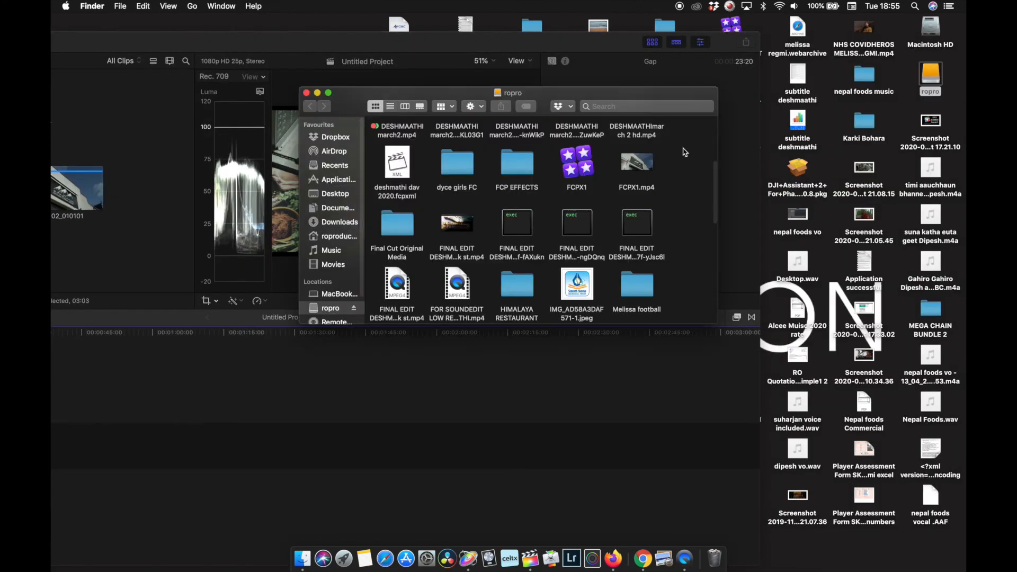
scroll(560, 247, "up", 6)
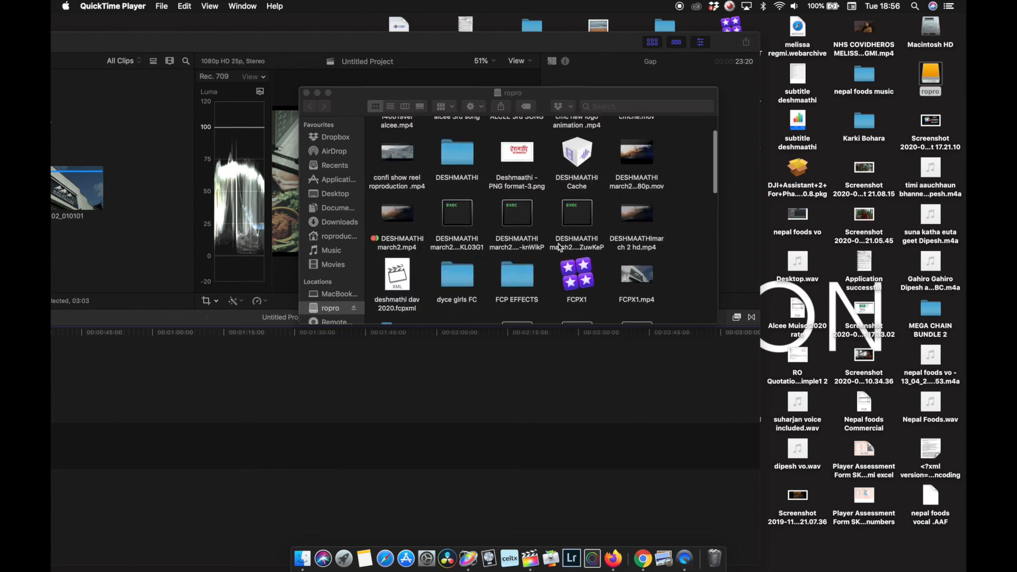
left_click(647, 284)
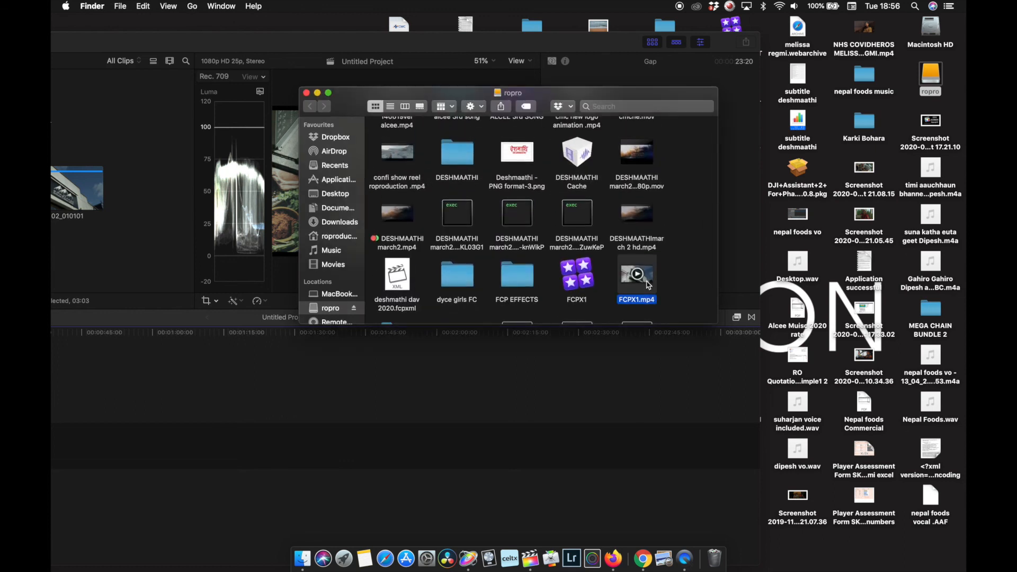
double_click(648, 285)
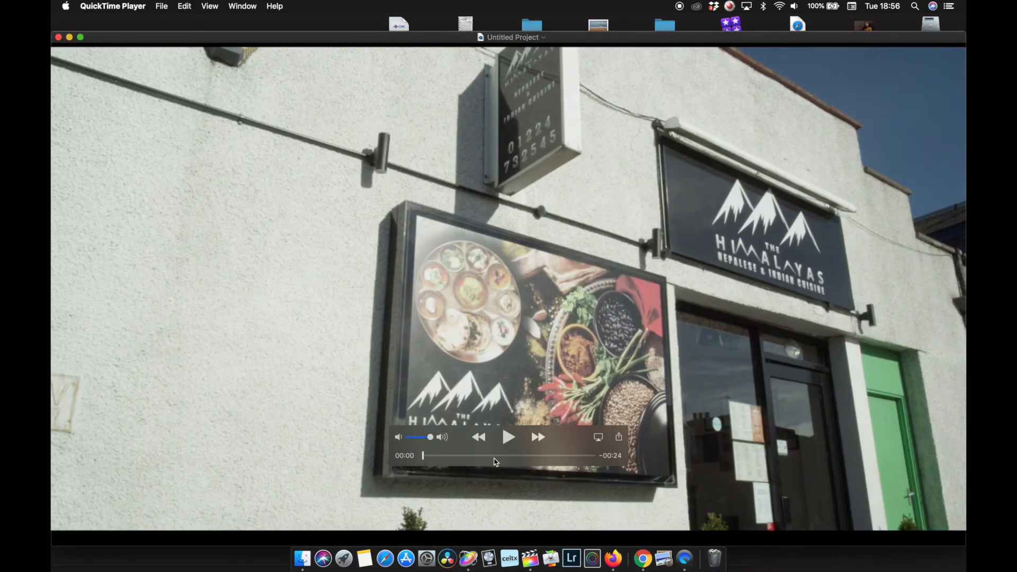
Step: Skim the exported video around the 8 to 9 second mark and close it
left_click(487, 456)
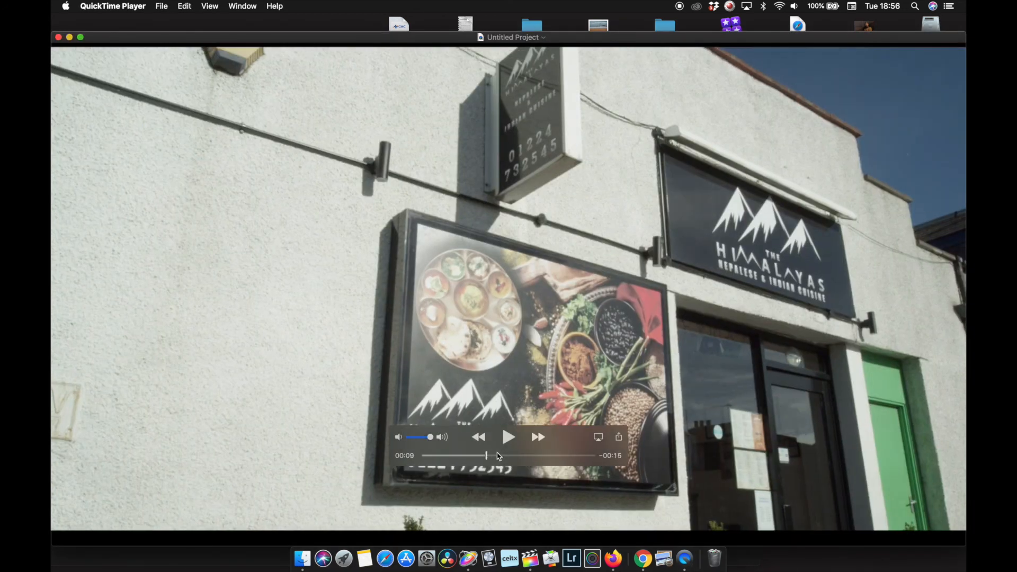
mouse_move(488, 455)
left_mouse_down()
mouse_move(577, 456)
mouse_move(481, 459)
left_mouse_up()
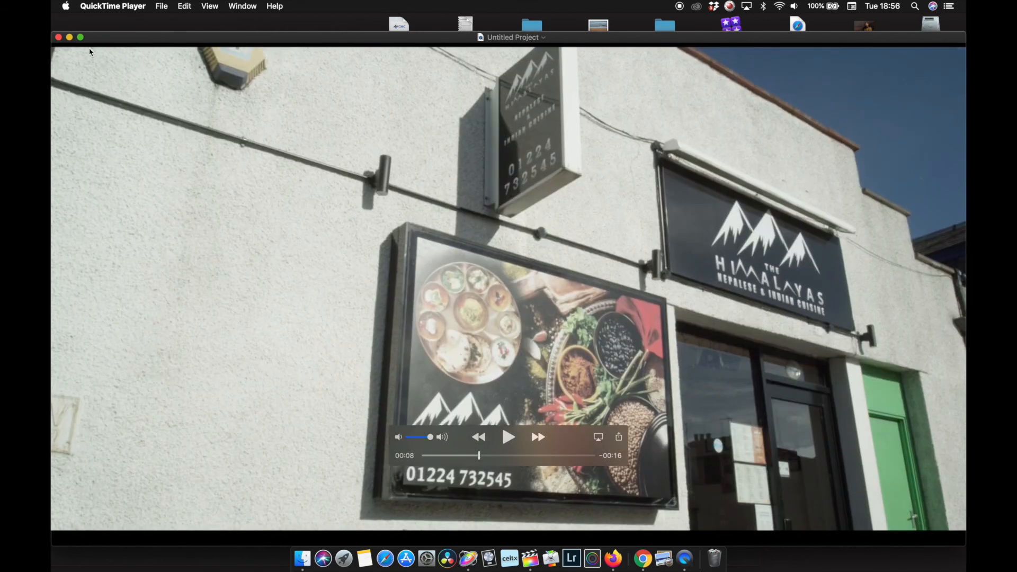
left_click(58, 37)
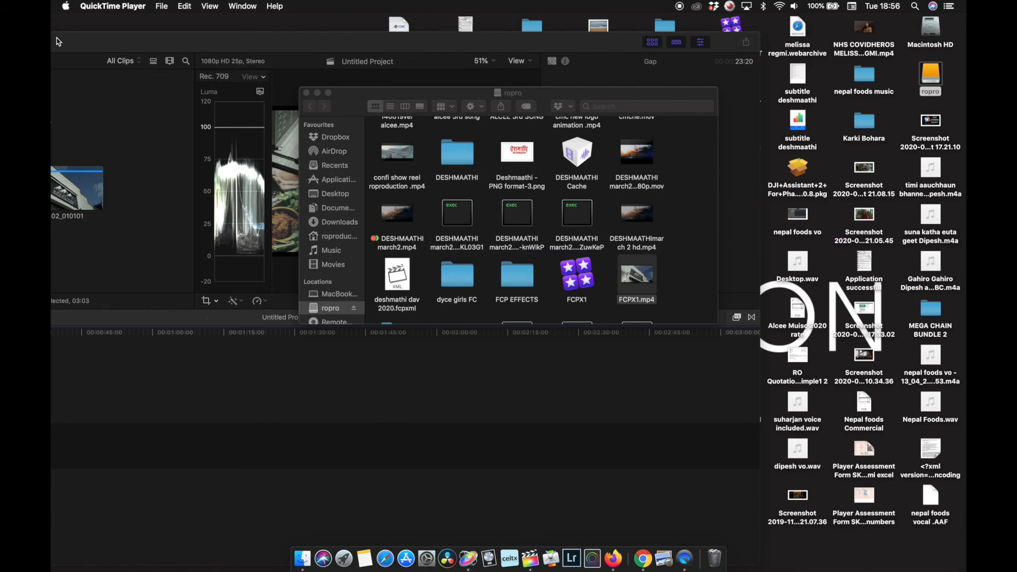